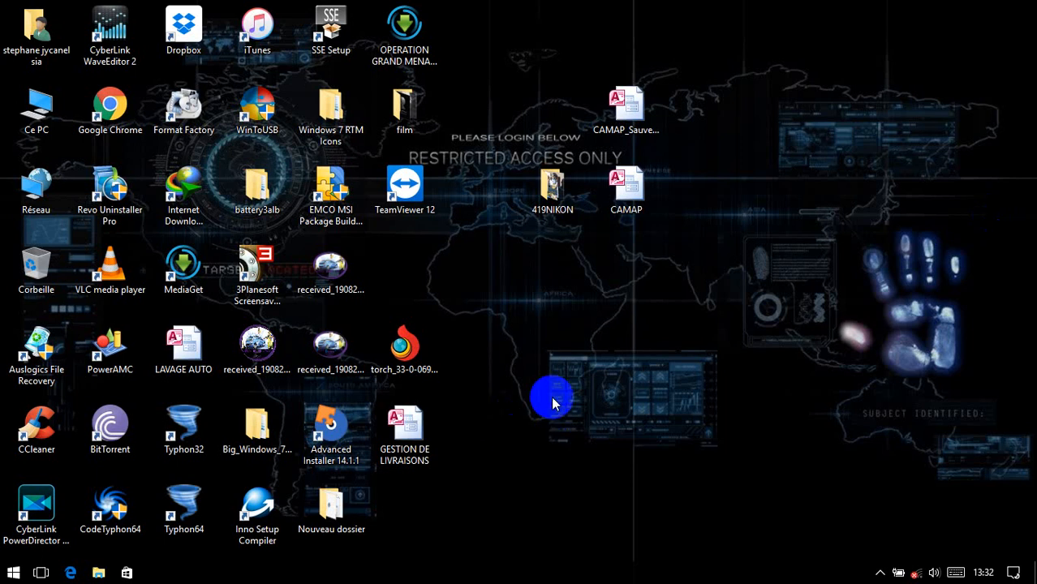
Step: Open the GESTION DE LIVRAISONS database from its desktop shortcut
left_click(410, 430)
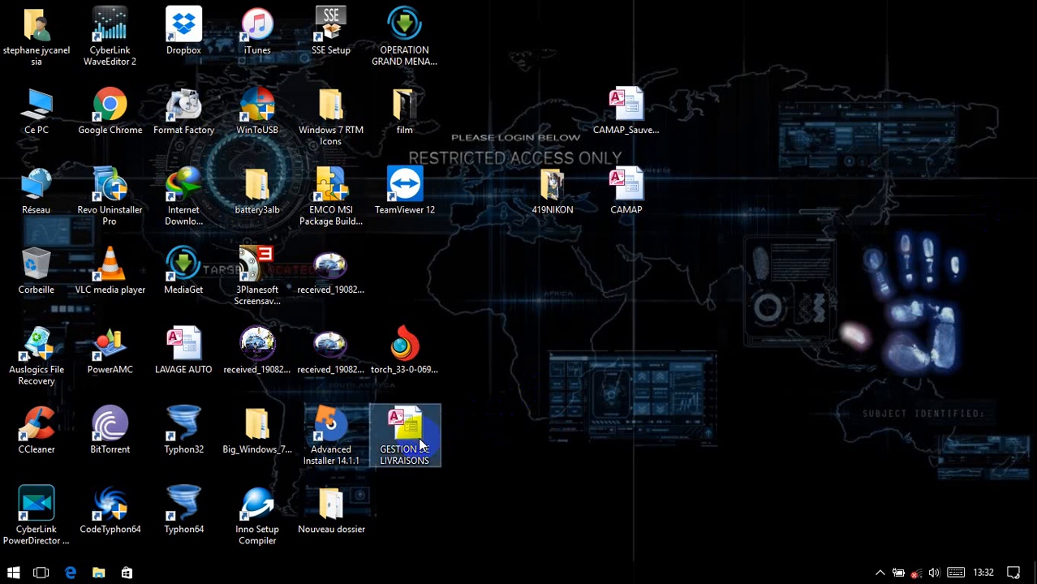
double_click(419, 443)
Step: Dismiss the Contcats box and sign in as Administrateur with the account password
left_click(422, 437)
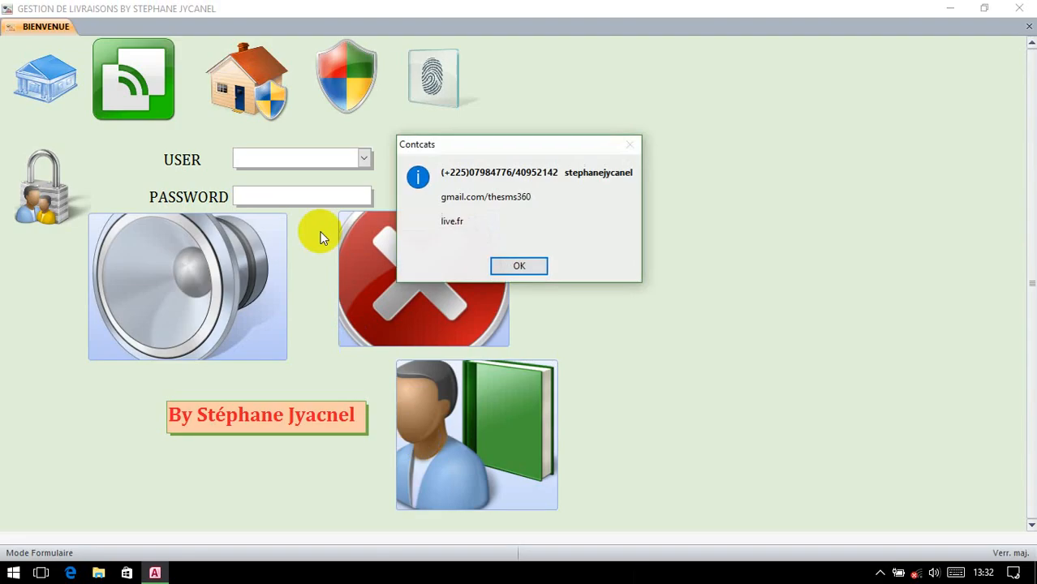
left_click(513, 265)
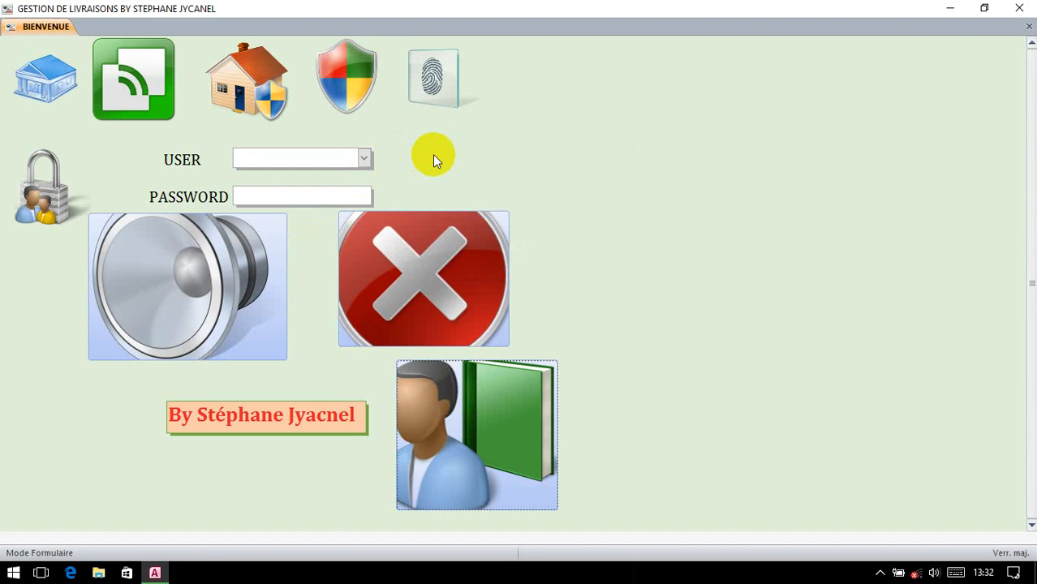
left_click(365, 158)
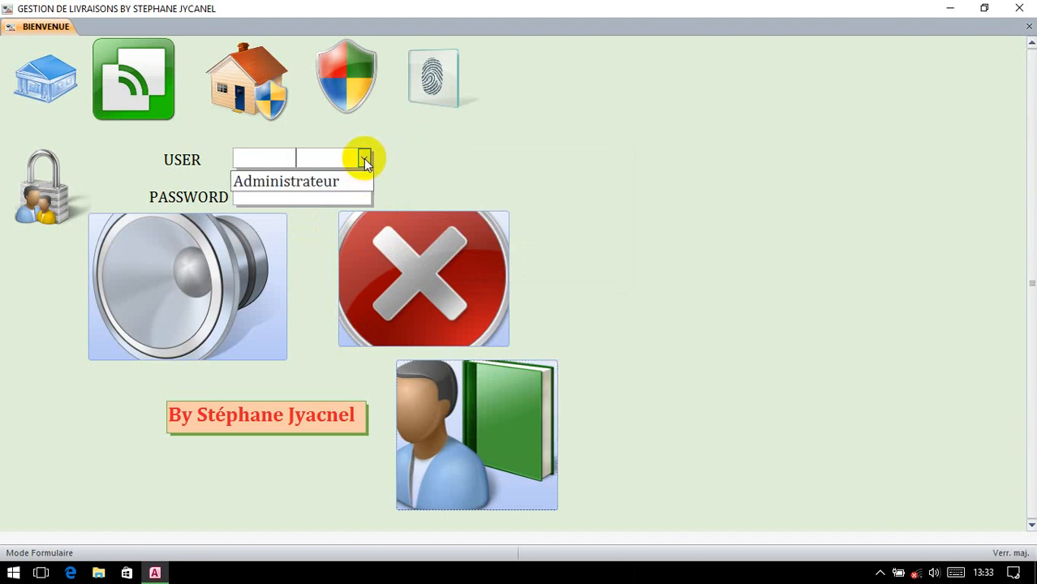
left_click(329, 180)
left_click(297, 198)
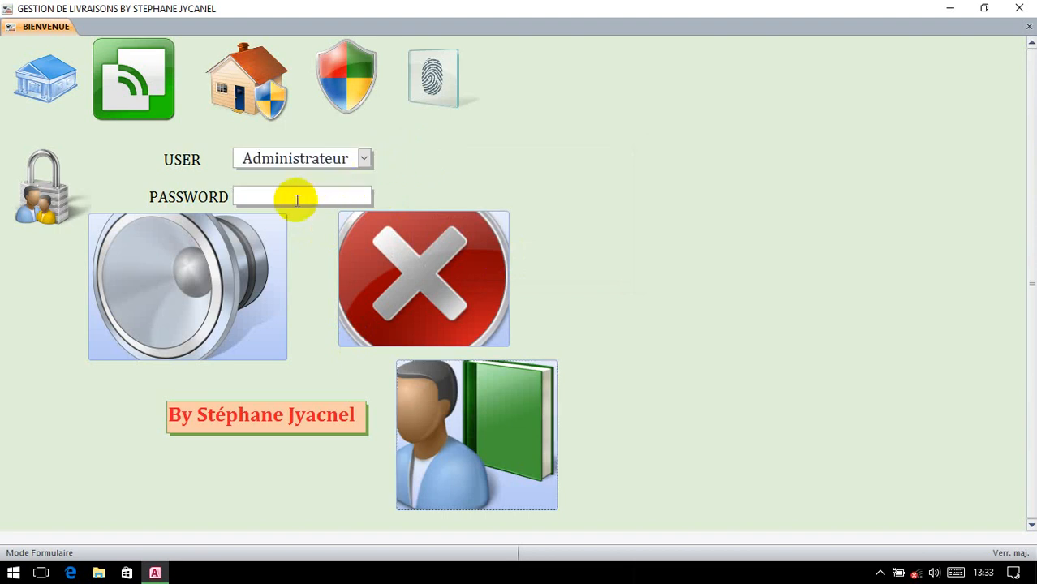
type("*******")
key("Return")
key("Return")
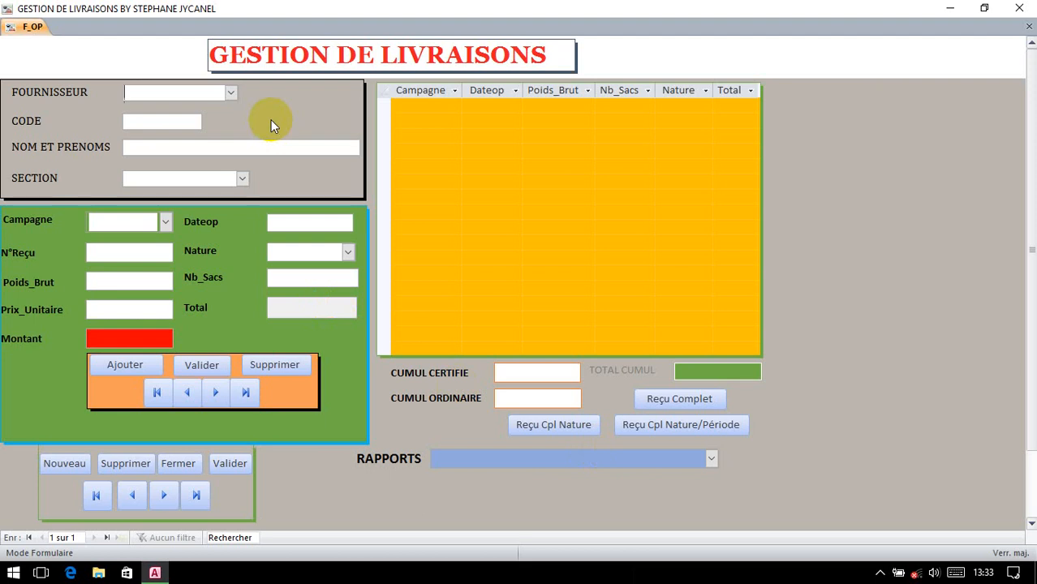
Step: Show the FOURNISSEUR supplier types, Producteur and Pisteur, on the F_OP form
left_click(231, 94)
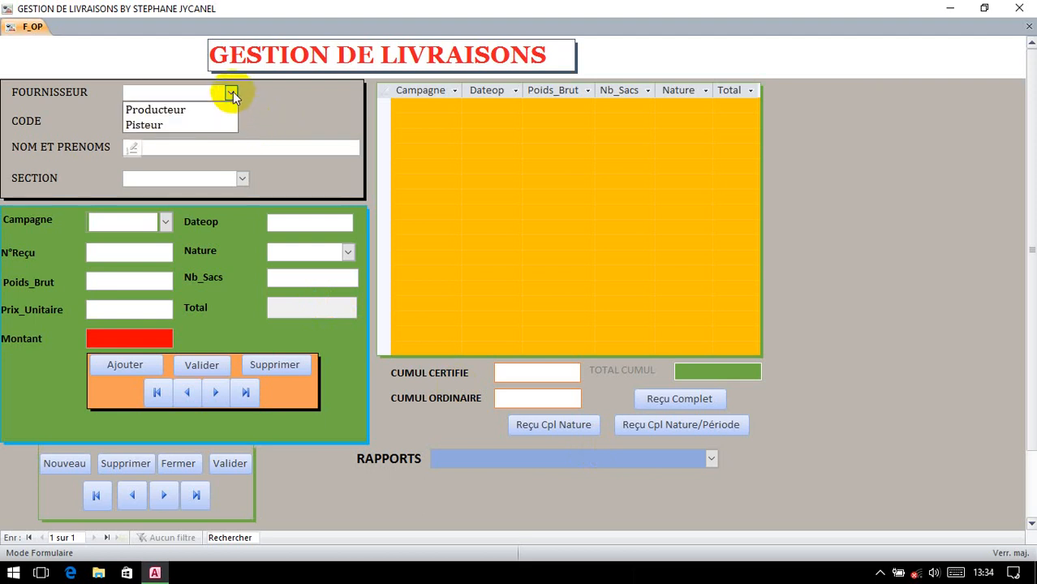
Step: Set supplier type Producteur, code PR0 1, the producer's full name and section Niablé
left_click(163, 109)
left_click(151, 119)
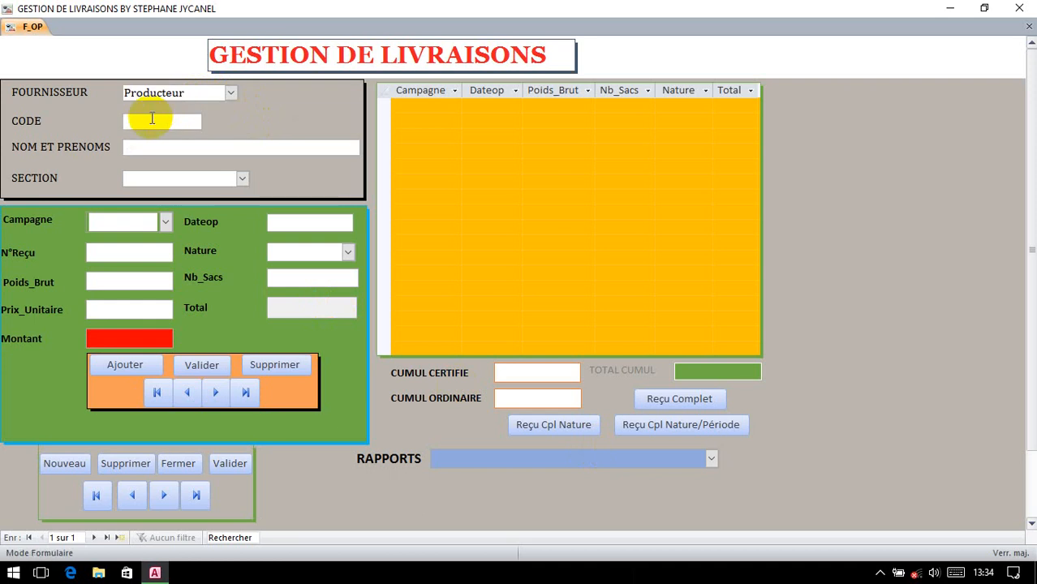
type("PR0 1")
left_click(145, 145)
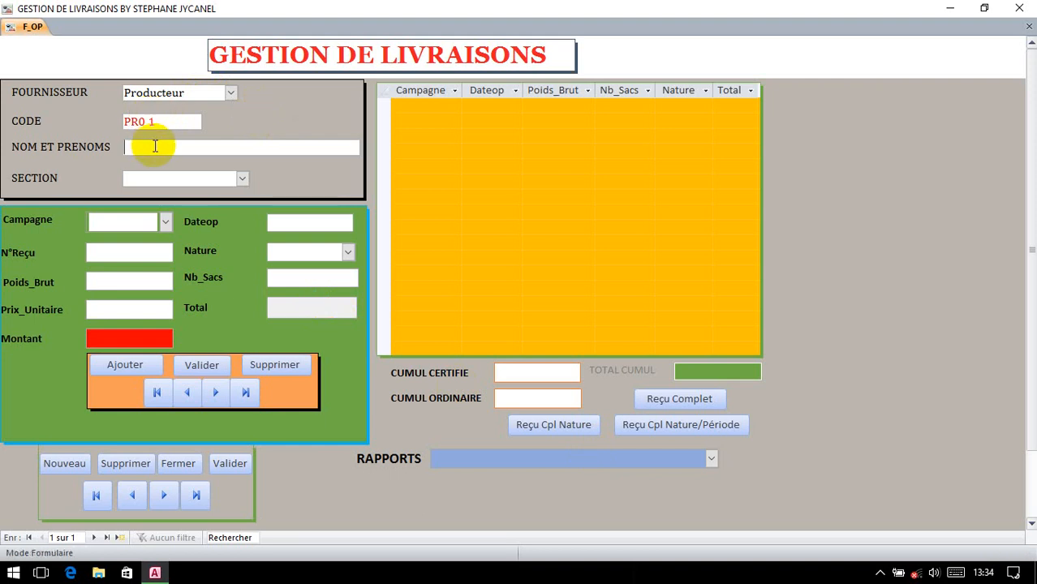
key("Tab")
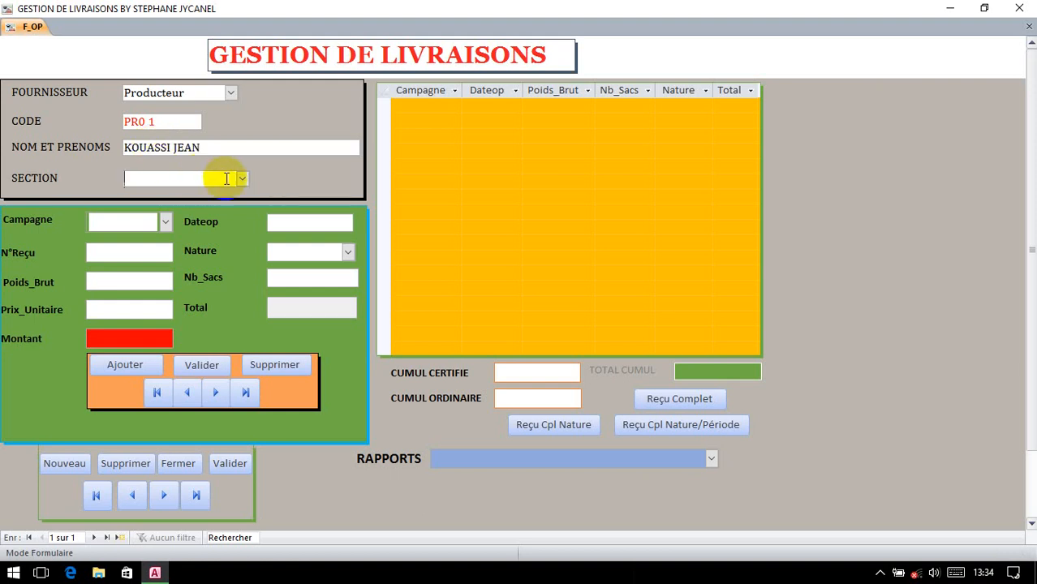
left_click(243, 178)
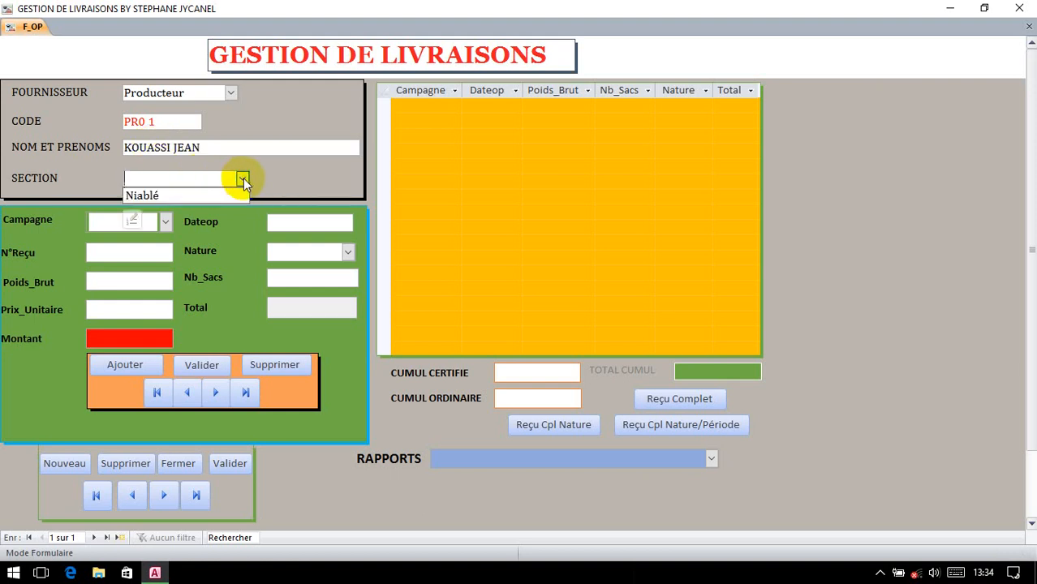
left_click(162, 197)
Step: Cancel the supplier-type list editor, keeping section Niablé selected
left_click(232, 93)
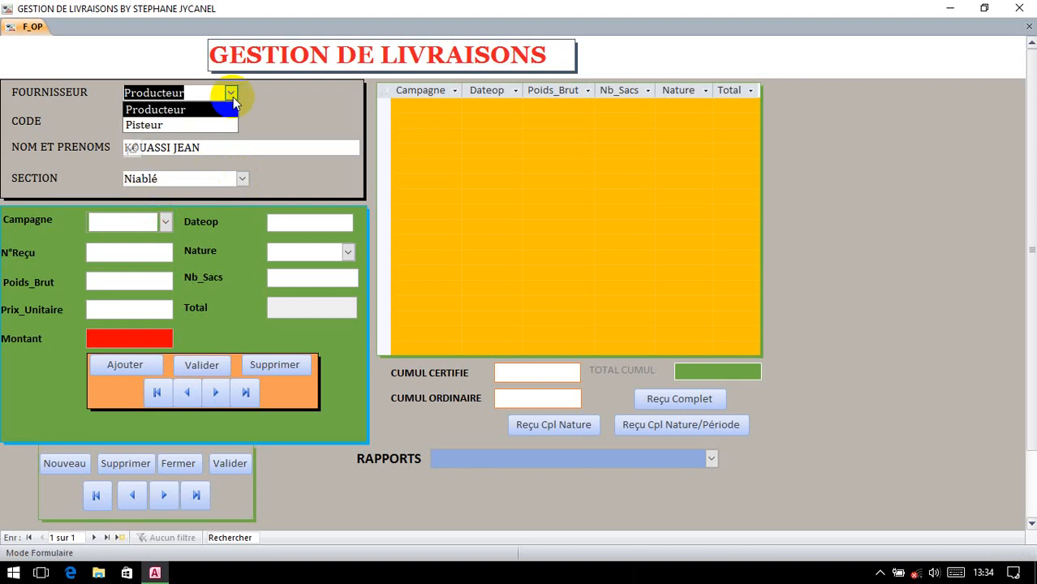
left_click(133, 150)
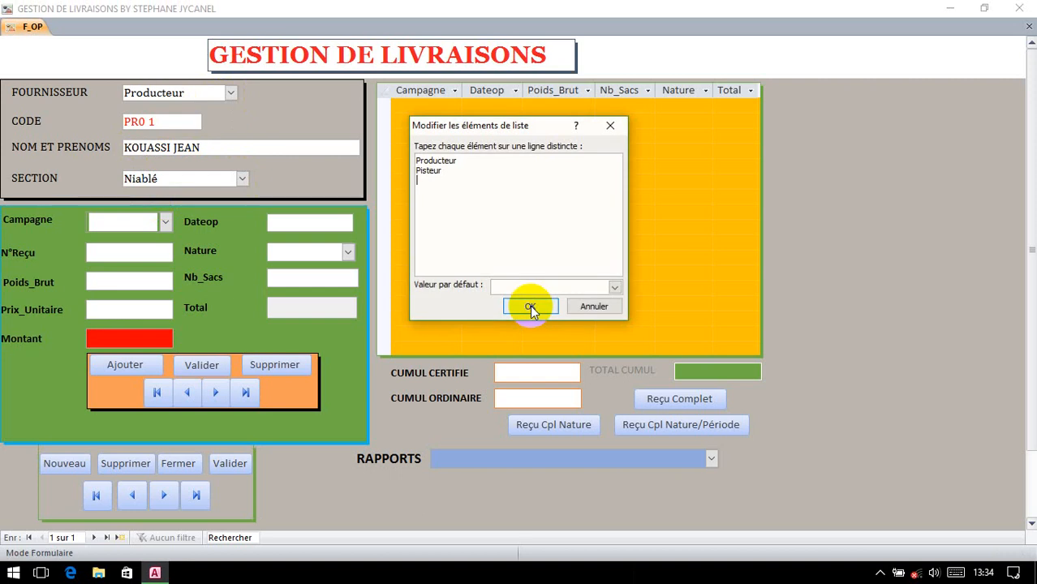
left_click(594, 307)
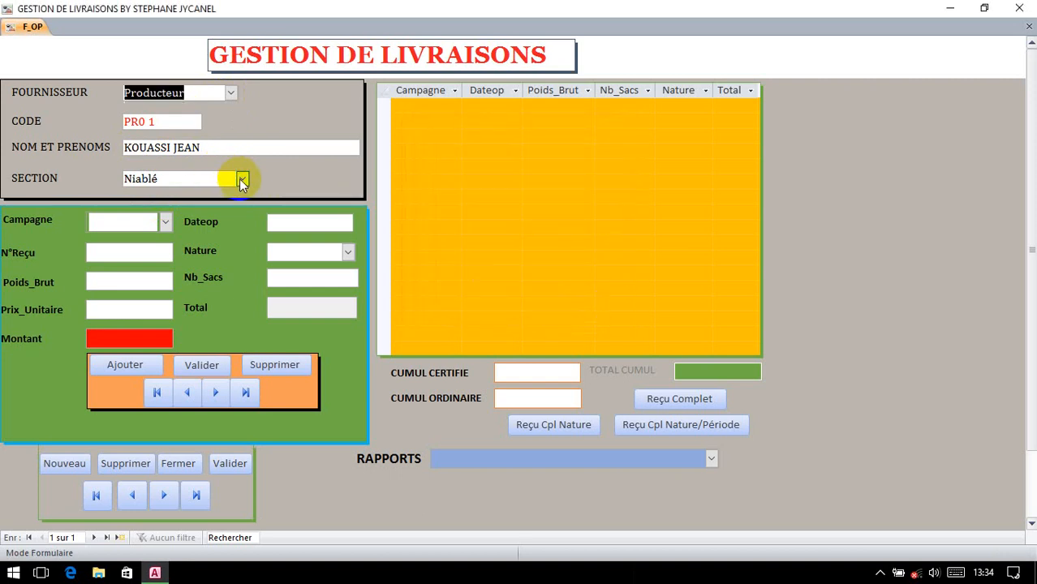
left_click(242, 179)
left_click(260, 177)
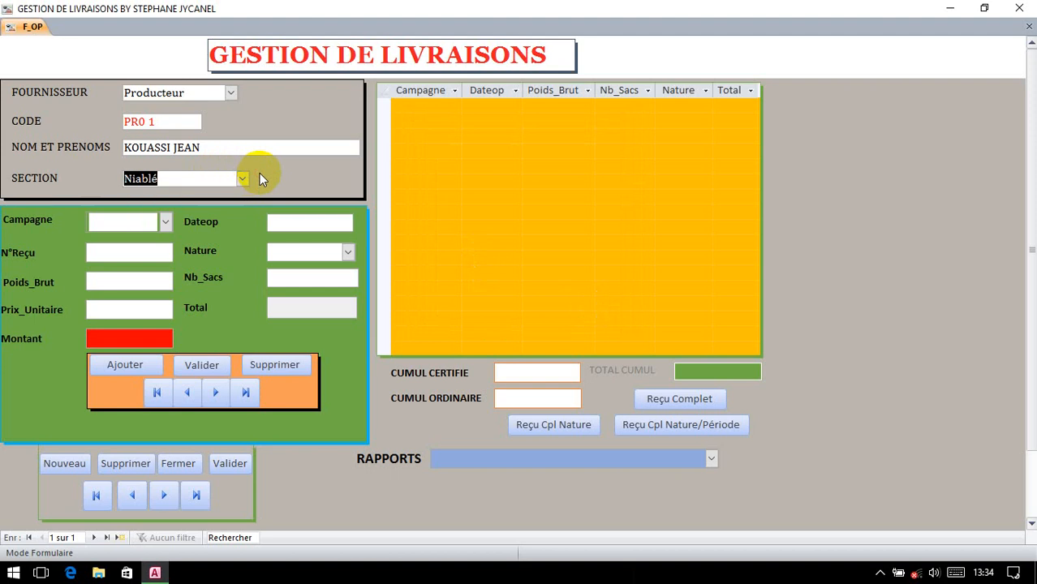
left_click(126, 222)
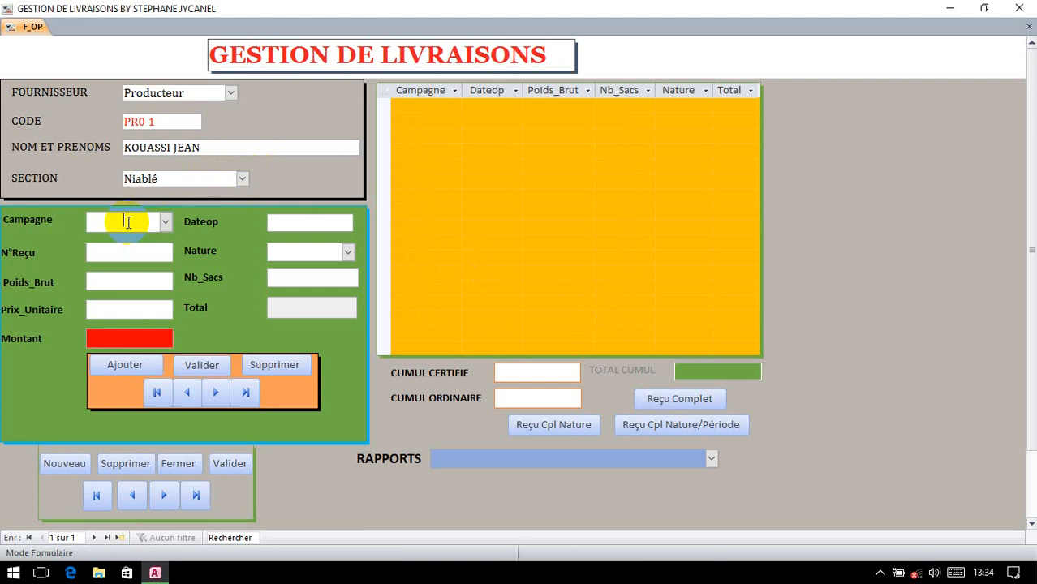
Step: Set campaign 2016/2017 and operation date 06/08/2017 after the save warnings
left_click(203, 368)
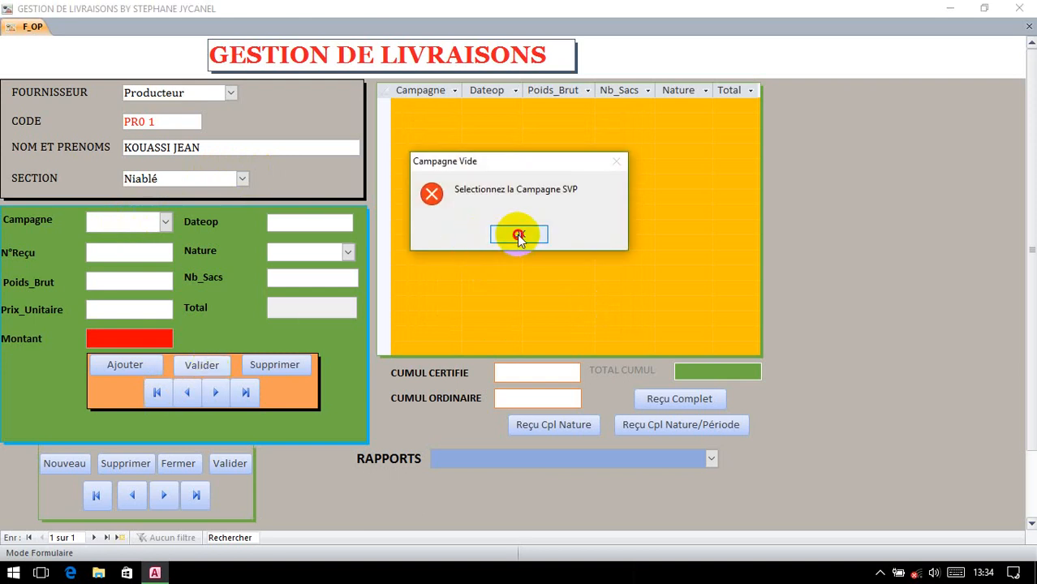
left_click(518, 236)
left_click(152, 225)
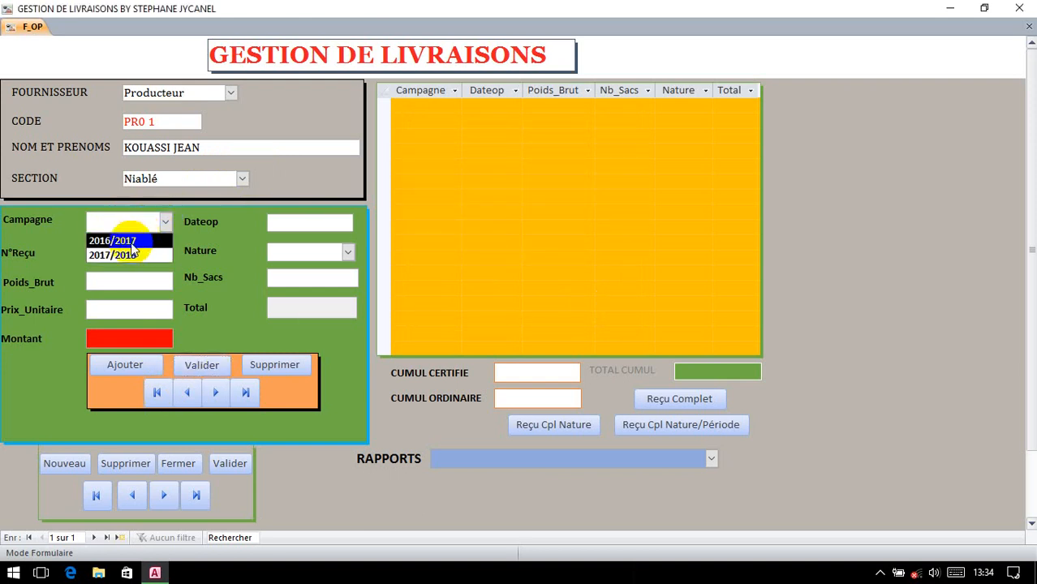
left_click(130, 241)
left_click(203, 366)
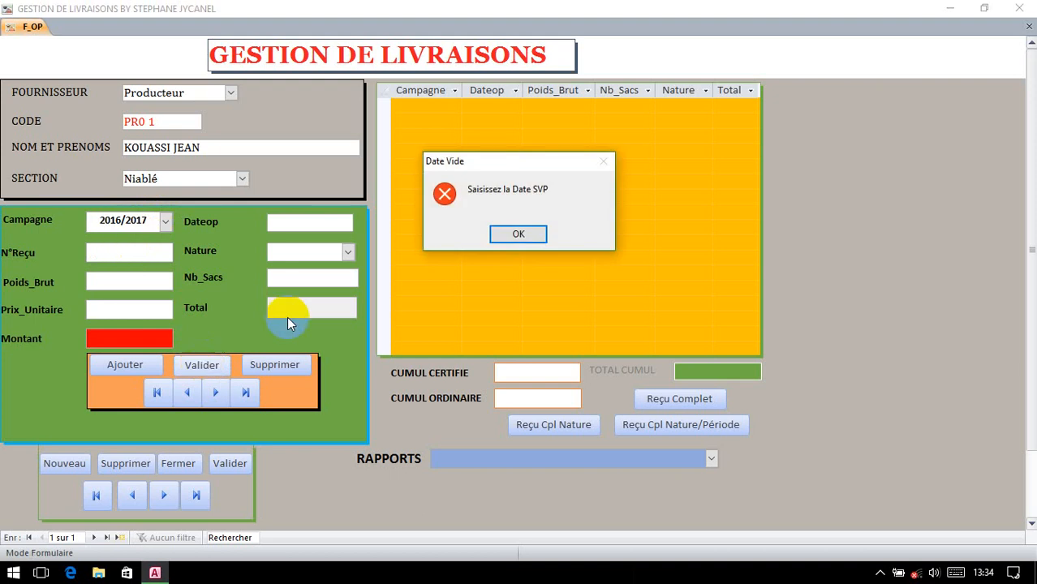
left_click(518, 235)
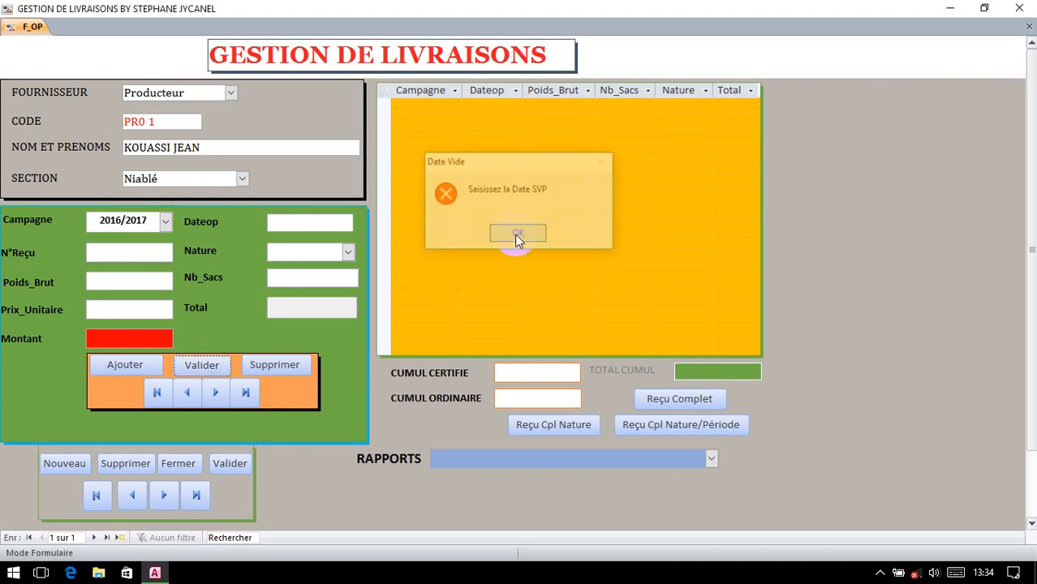
left_click(324, 220)
left_click(361, 220)
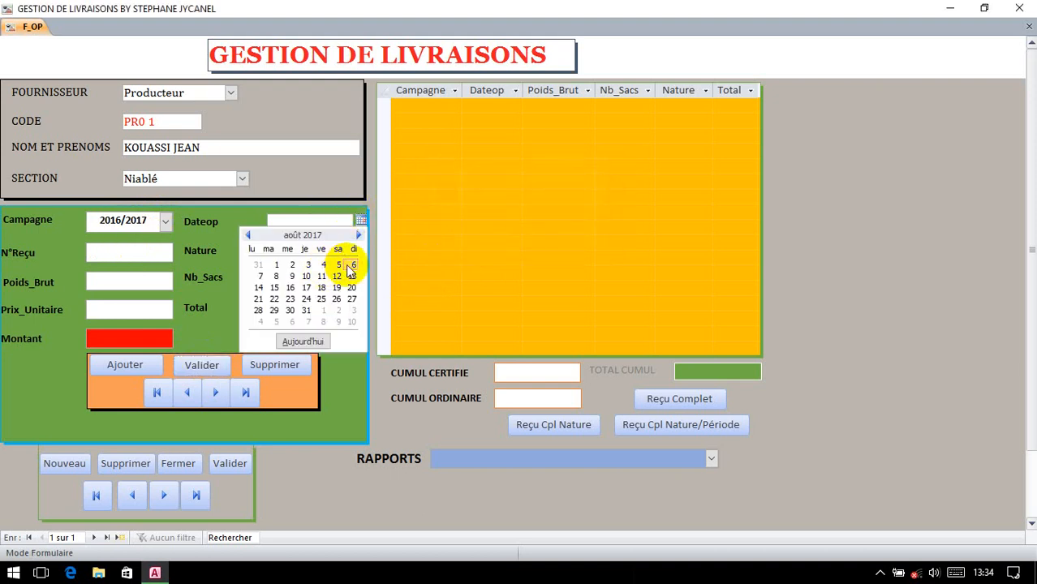
left_click(353, 264)
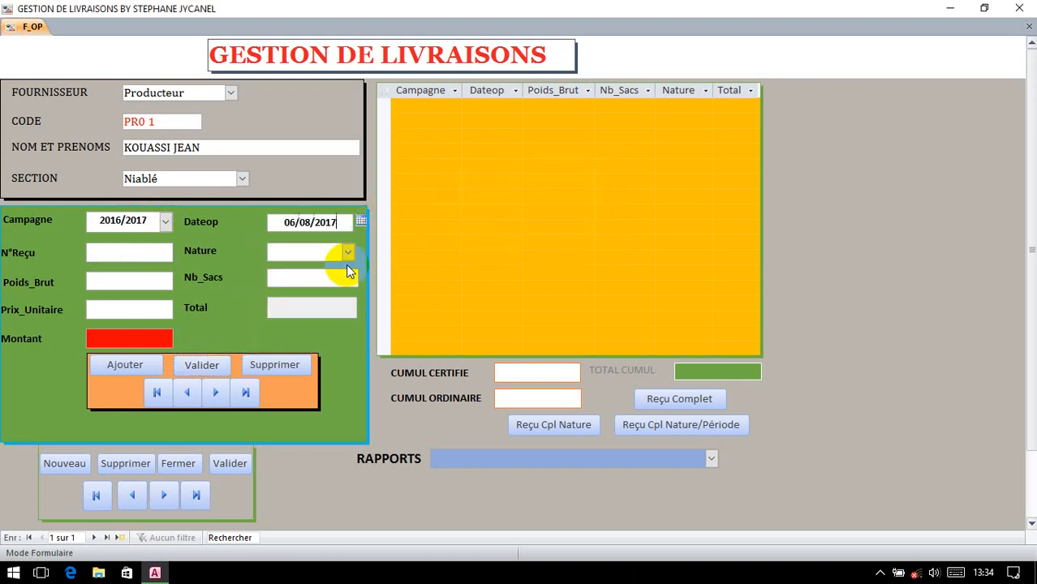
Step: Enter the receipt number and choose Certifié as the delivery nature
left_click(202, 365)
left_click(518, 233)
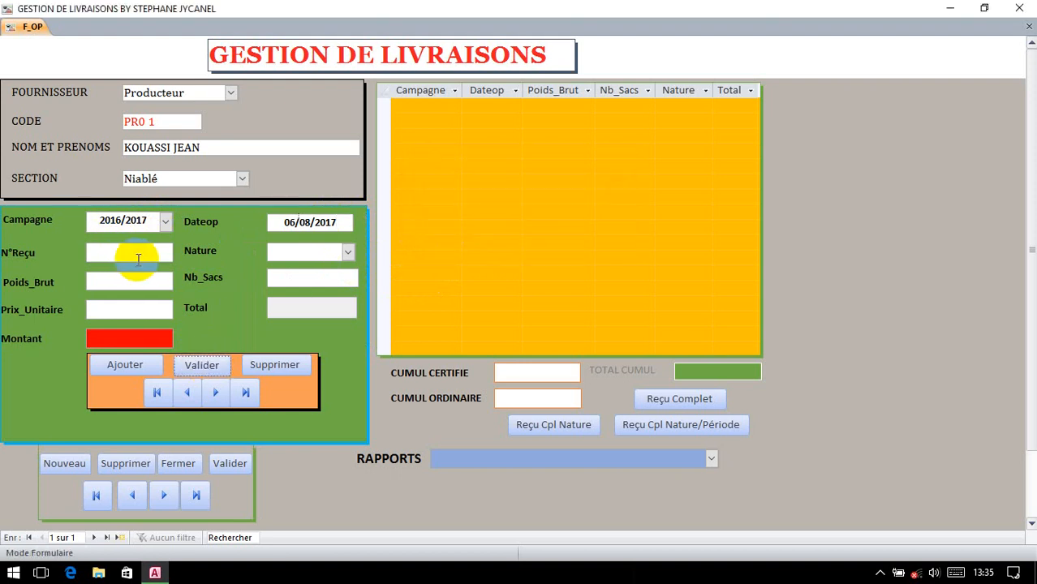
left_click(131, 255)
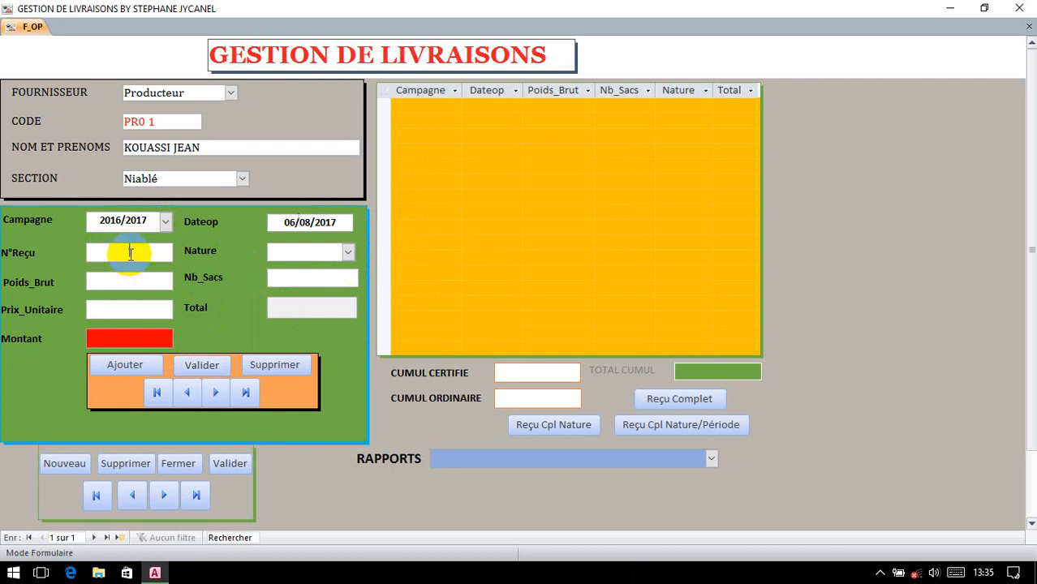
key("Caps_Lock")
type("3435666")
left_click(348, 252)
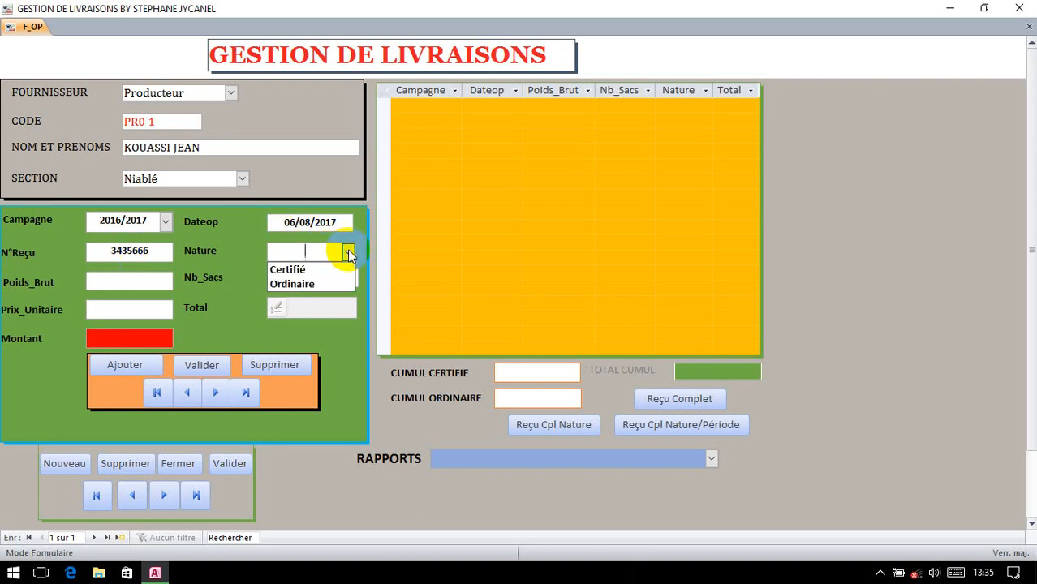
left_click(304, 270)
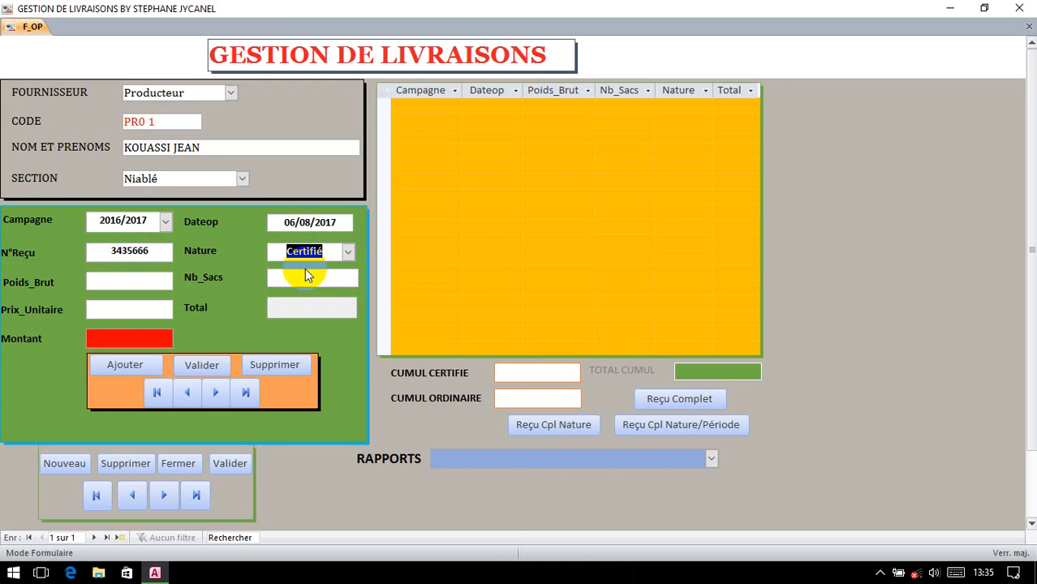
left_click(349, 253)
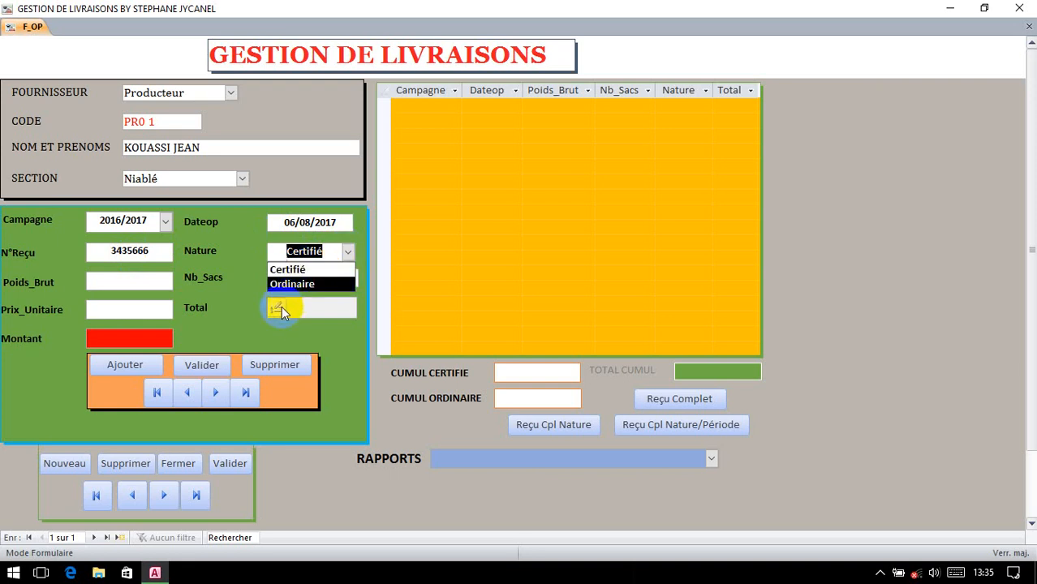
Step: Enter a gross weight of 676 for the delivery
left_click(111, 282)
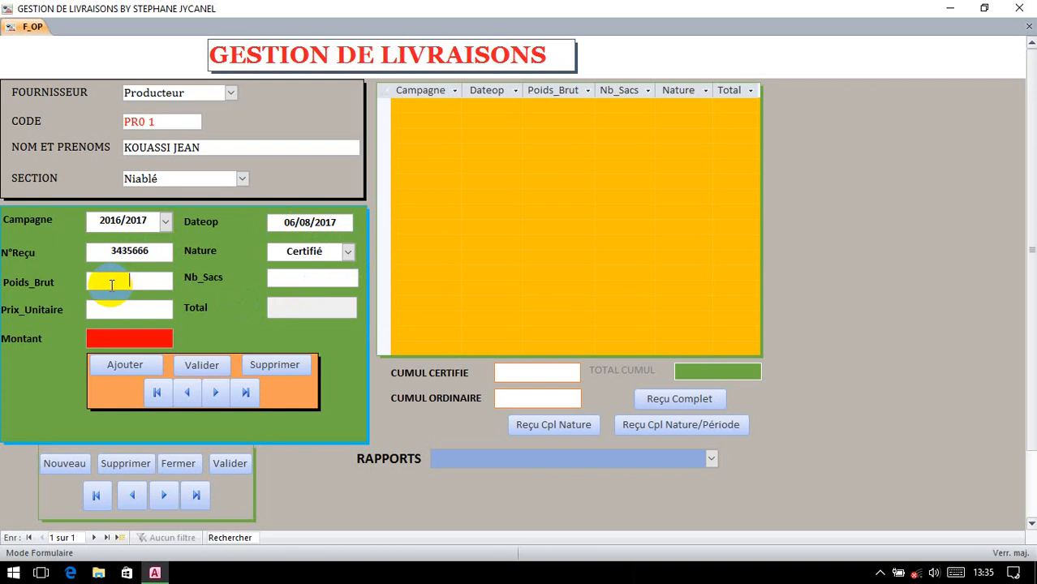
type("6765")
key("BackSpace")
key("Tab")
left_click(202, 365)
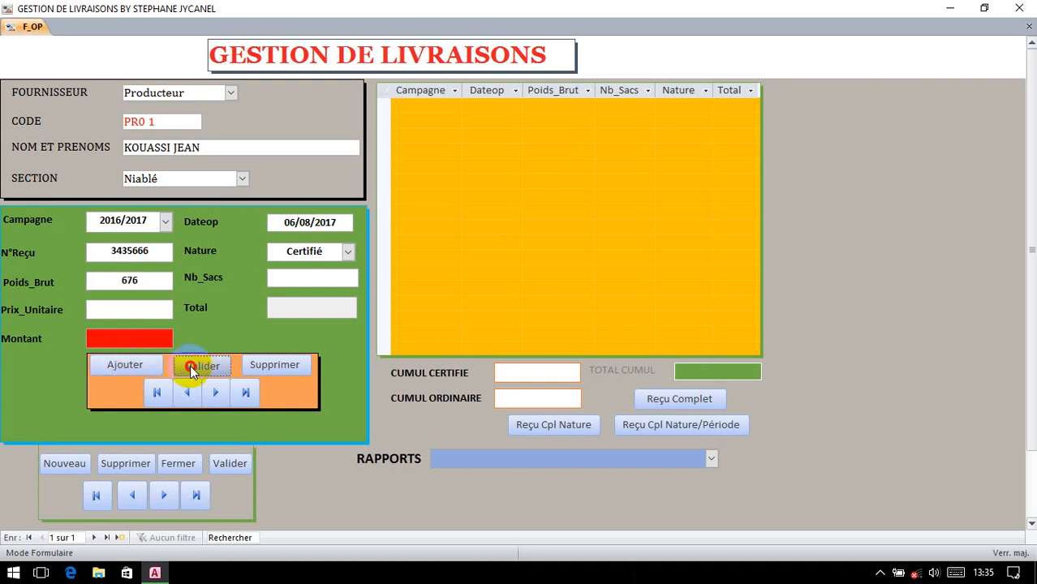
left_click(518, 235)
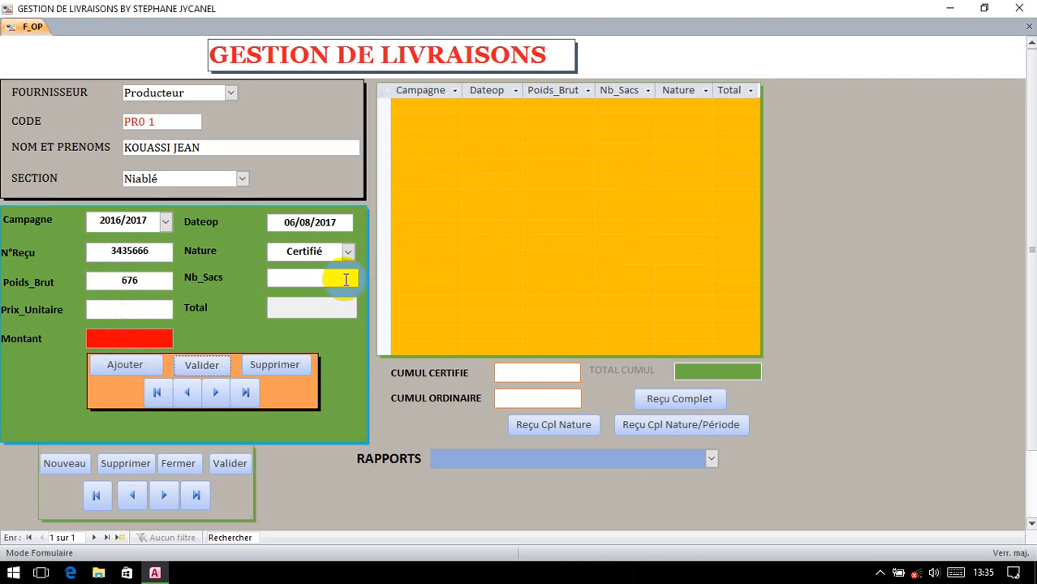
Step: Enter 7 sacks at unit price 1 100, compute amount 735 900, and save the delivery
left_click(316, 273)
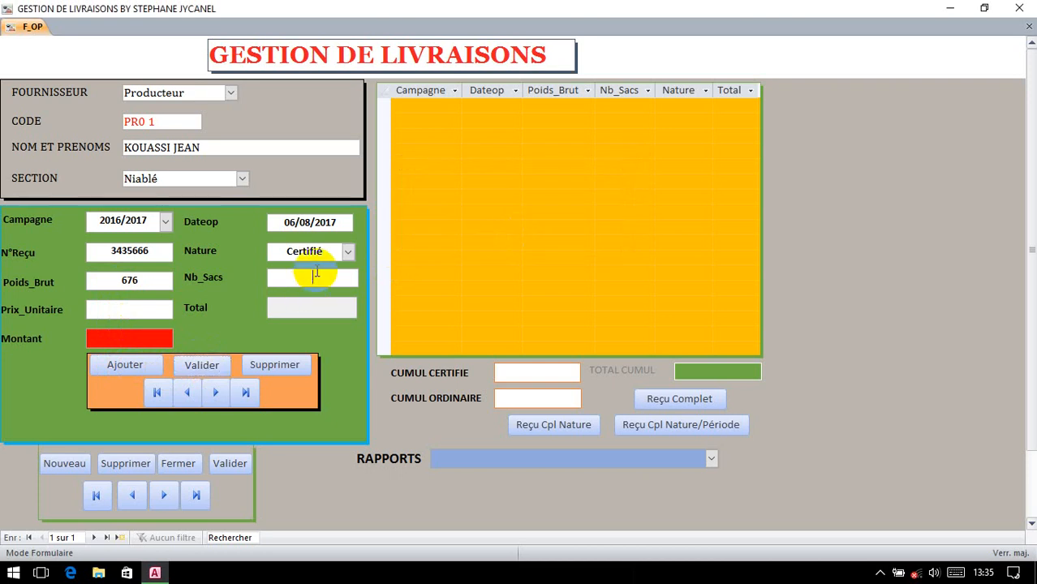
type("7")
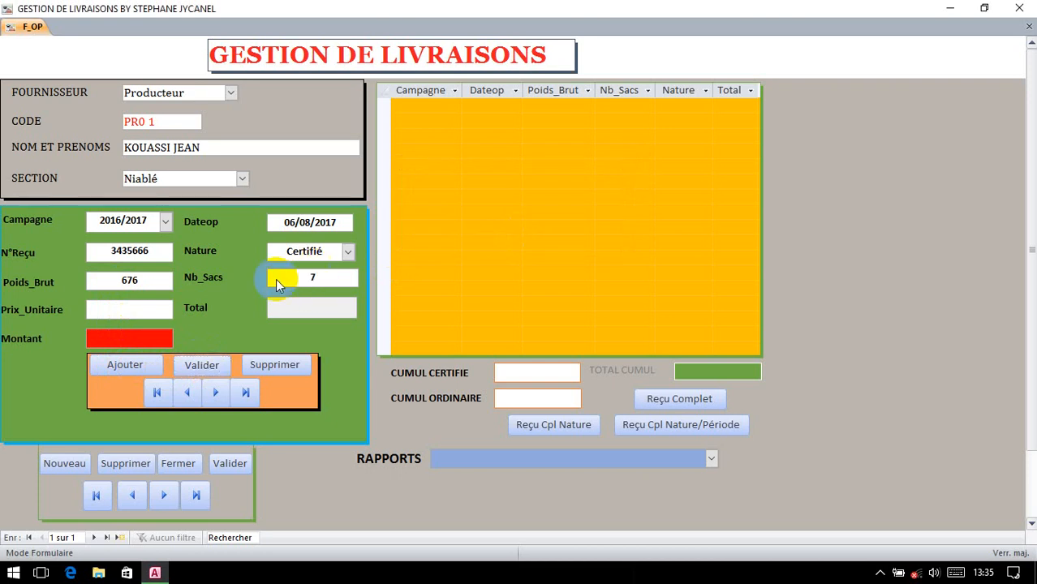
left_click(164, 308)
type("1100")
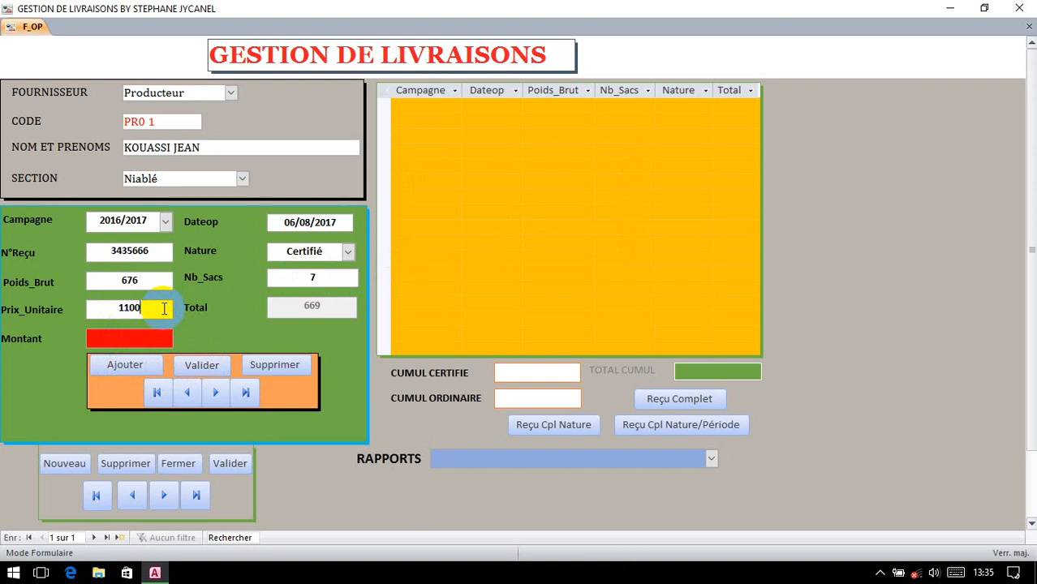
left_click(203, 364)
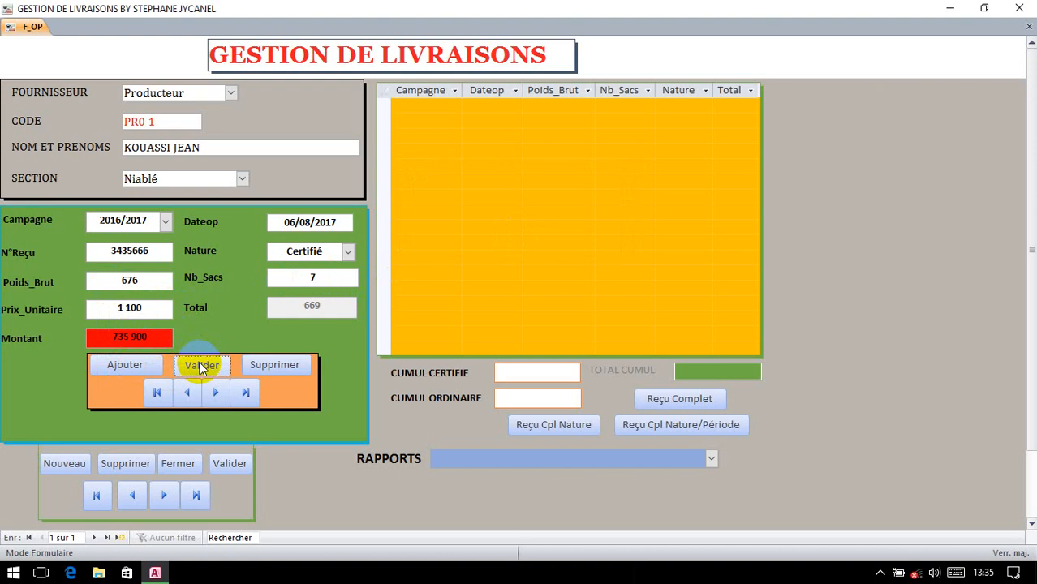
left_click(229, 466)
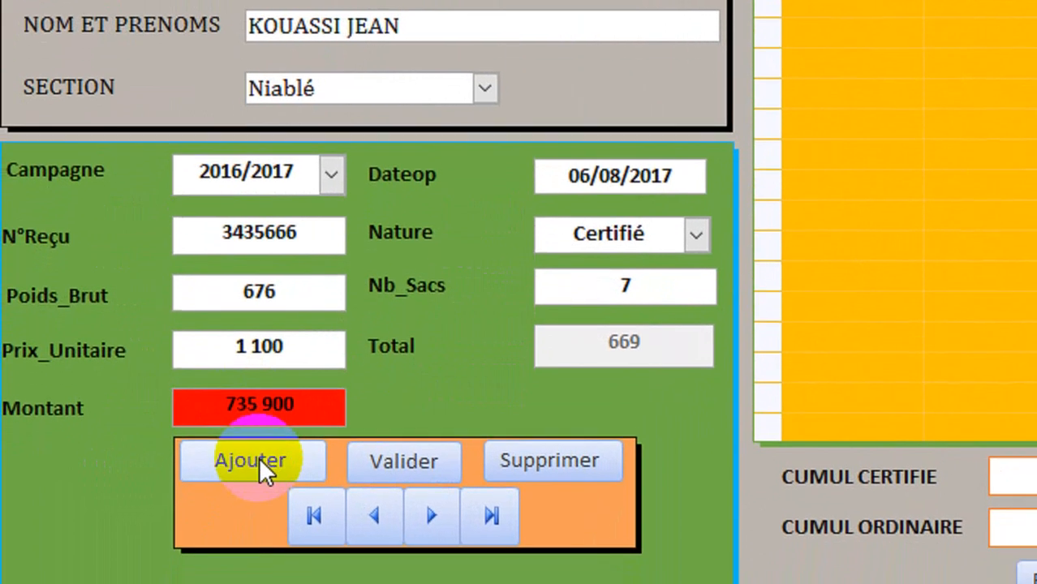
Step: Start a new delivery: campaign 2016/2017, today's date, a receipt number, nature Ordinaire
left_click(258, 441)
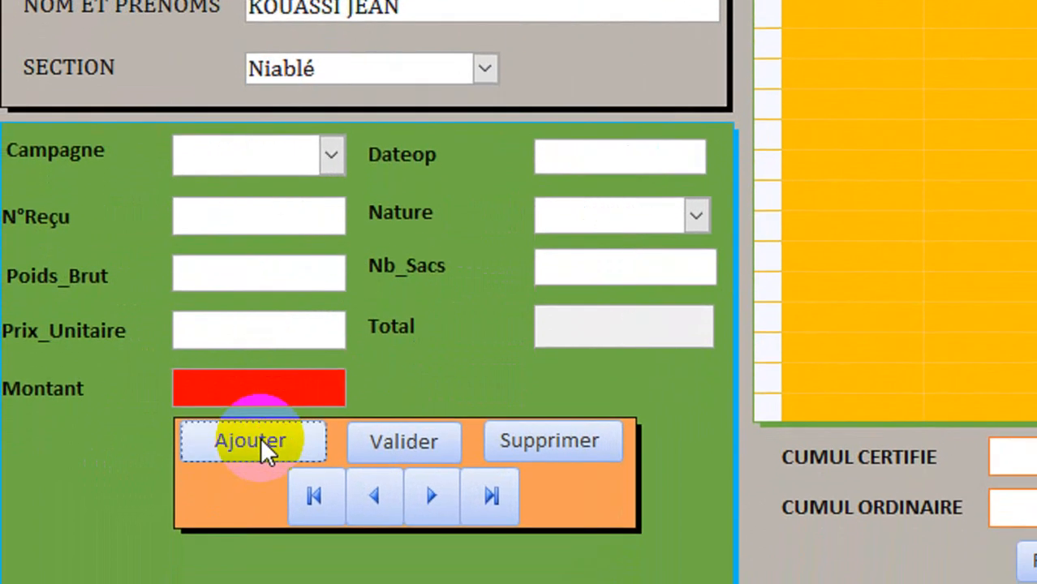
left_click(325, 160)
left_click(268, 193)
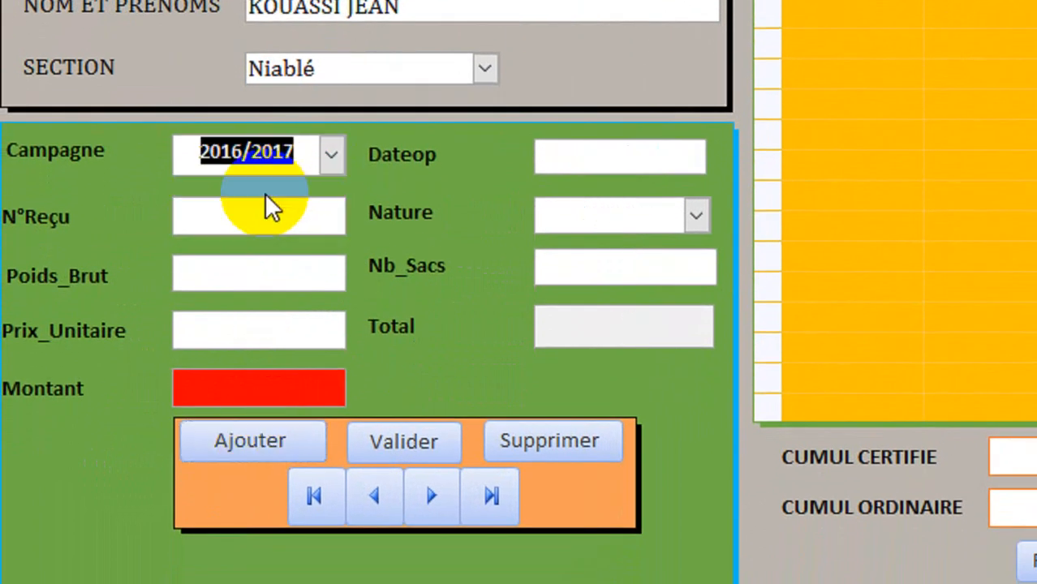
left_click(655, 156)
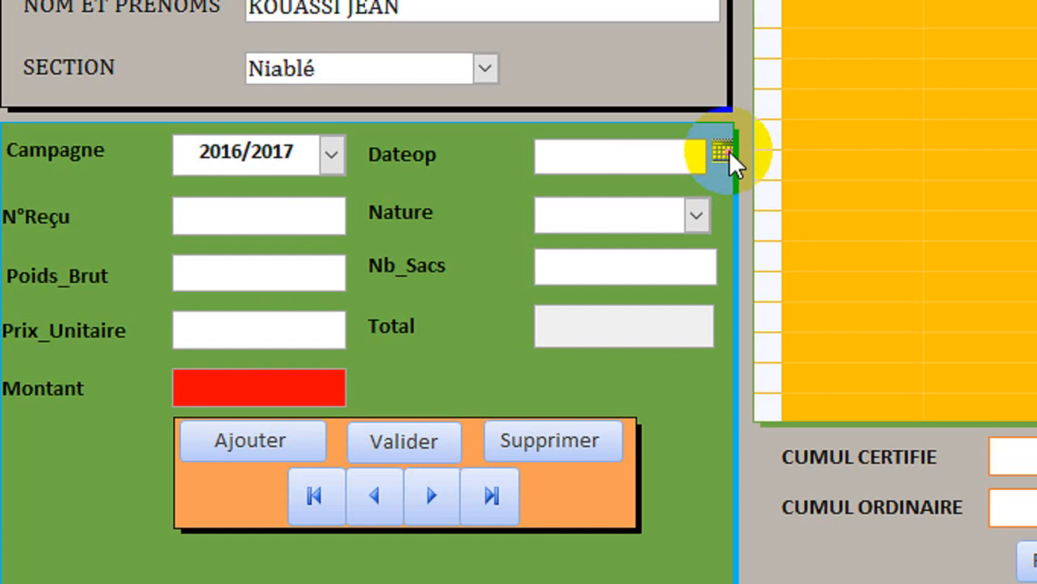
left_click(724, 154)
left_click(614, 393)
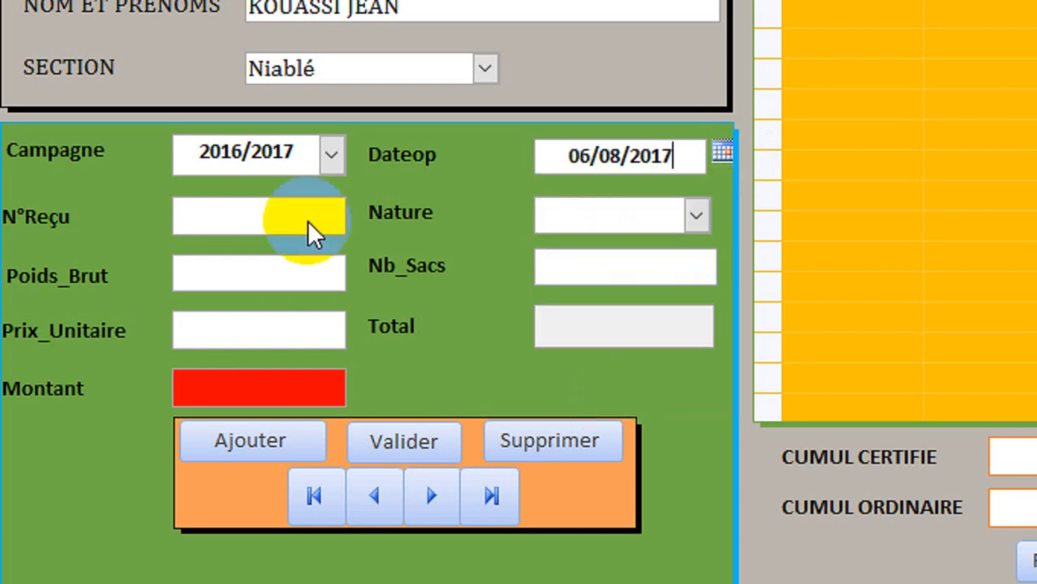
left_click(230, 215)
type("TT")
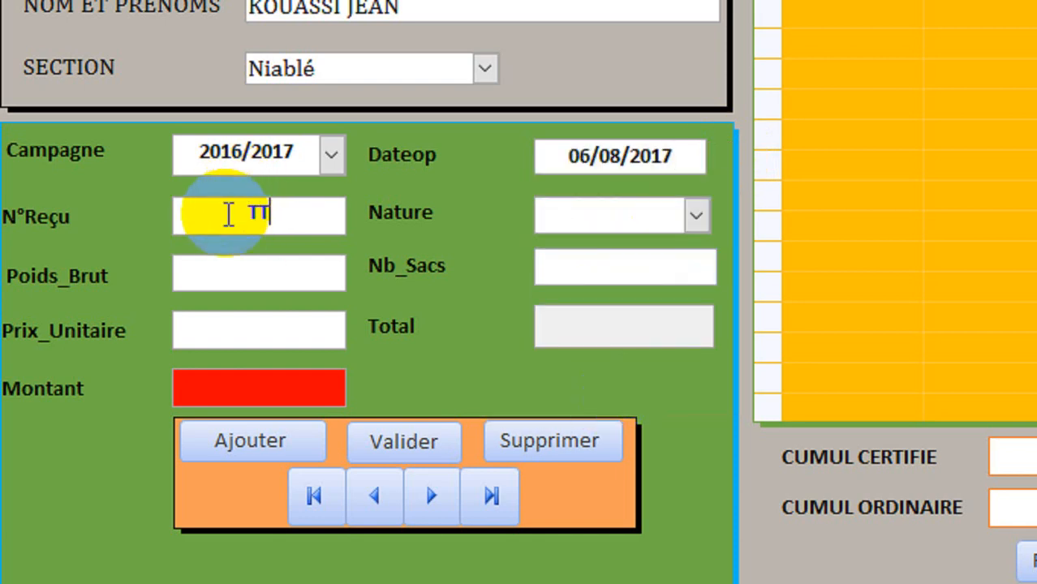
type("R5544")
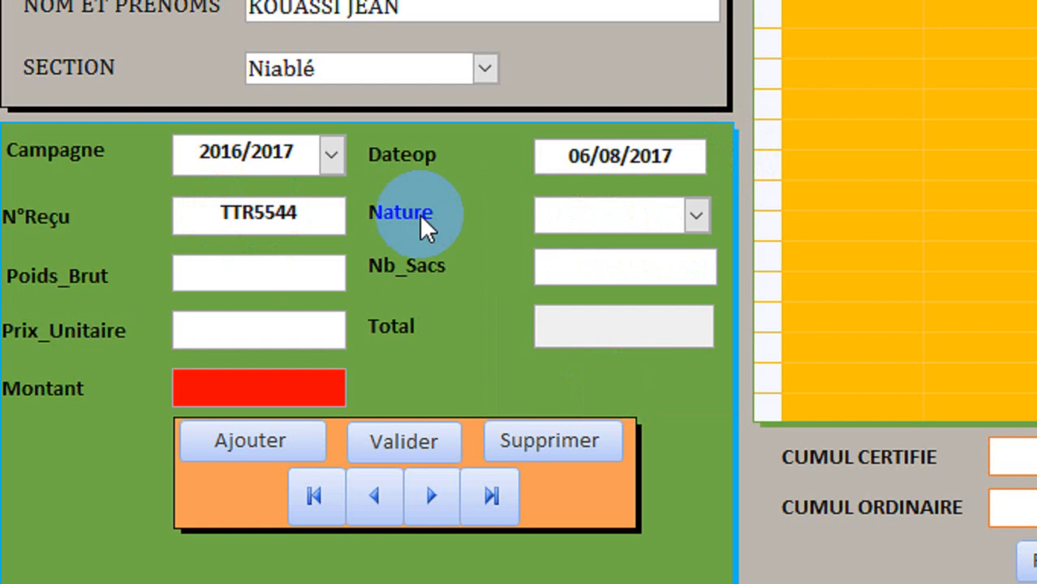
left_click(627, 213)
left_click(695, 216)
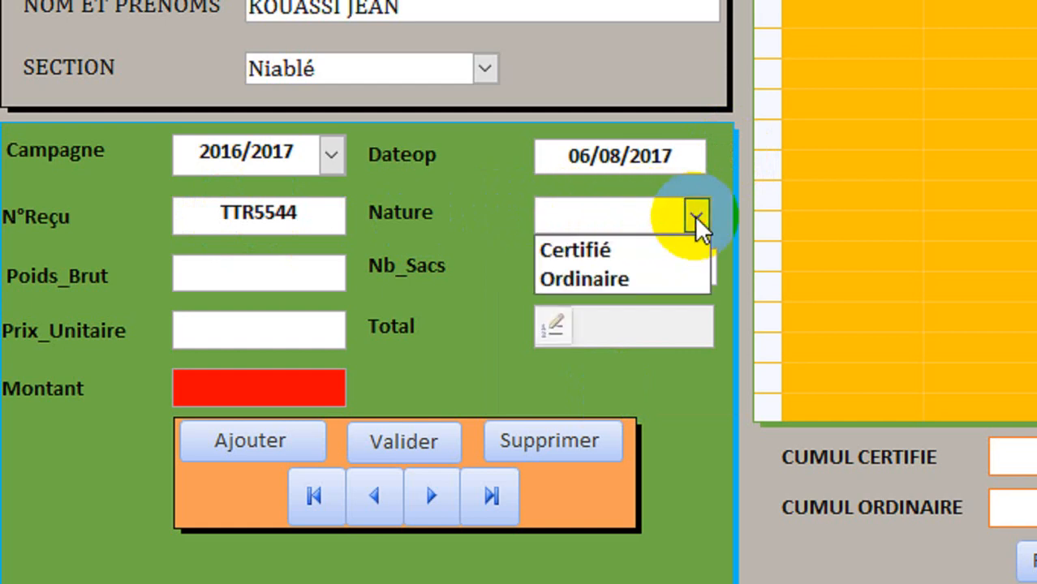
left_click(607, 280)
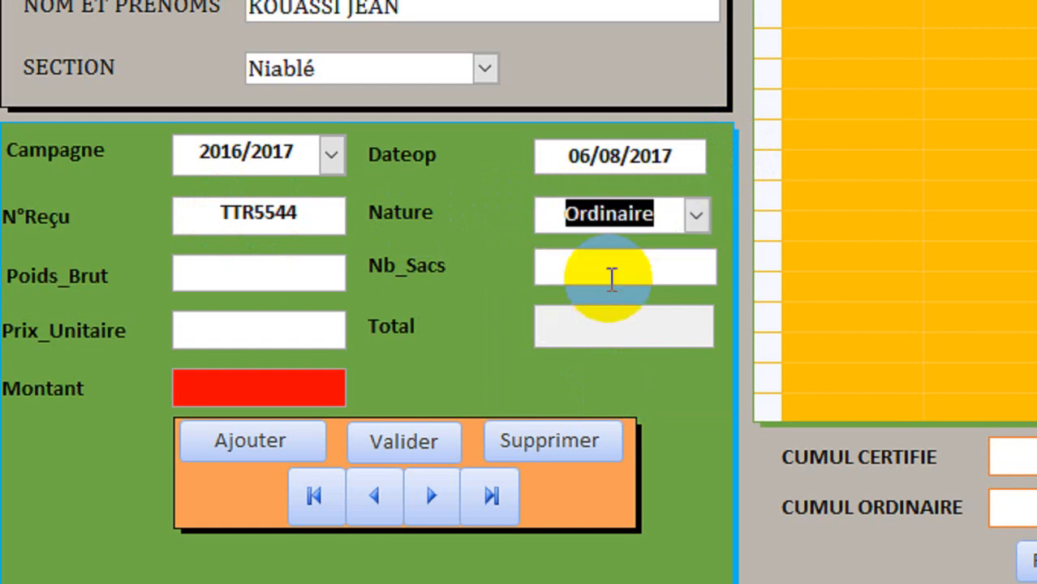
Step: Enter gross weight 543, 8 sacks at 1 100, and compute amount 588 500
left_click(249, 270)
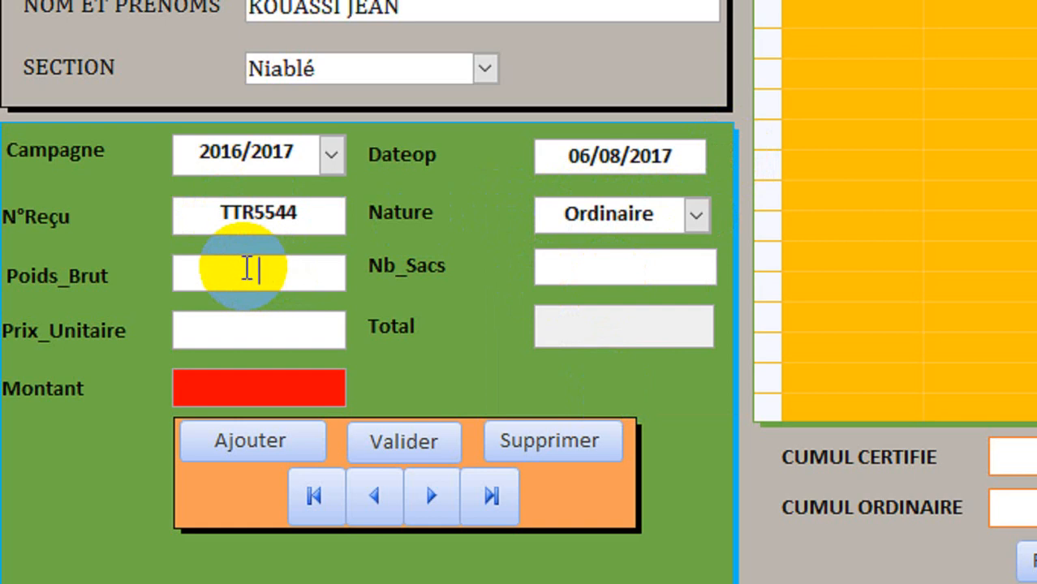
type("5543")
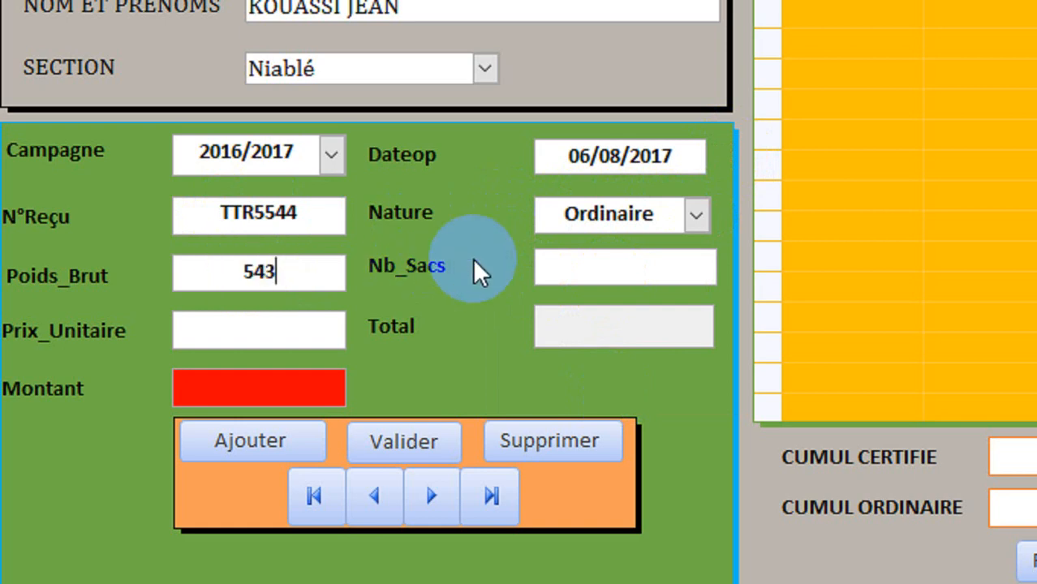
left_click(595, 263)
type("8")
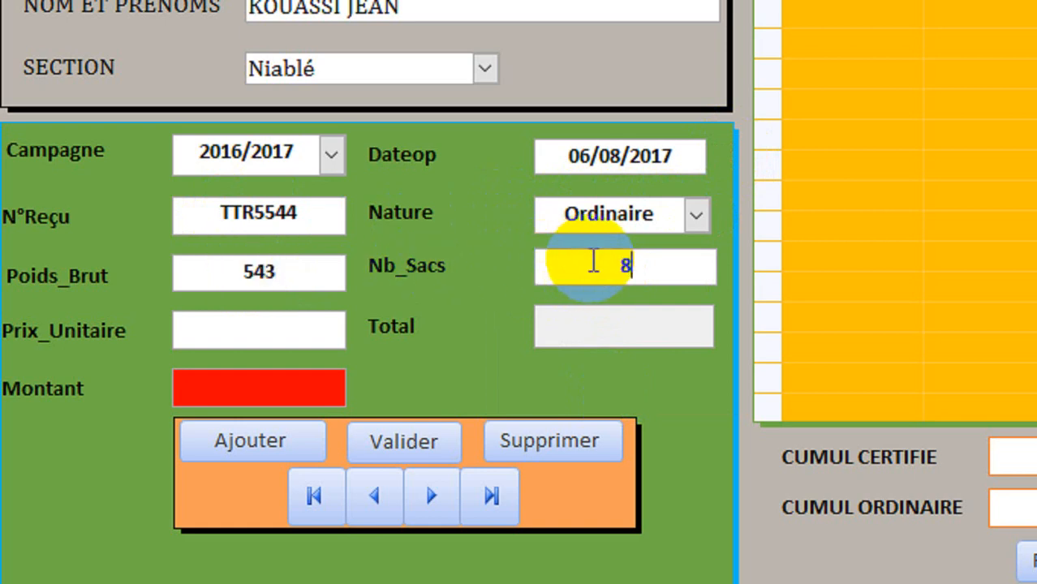
left_click(278, 327)
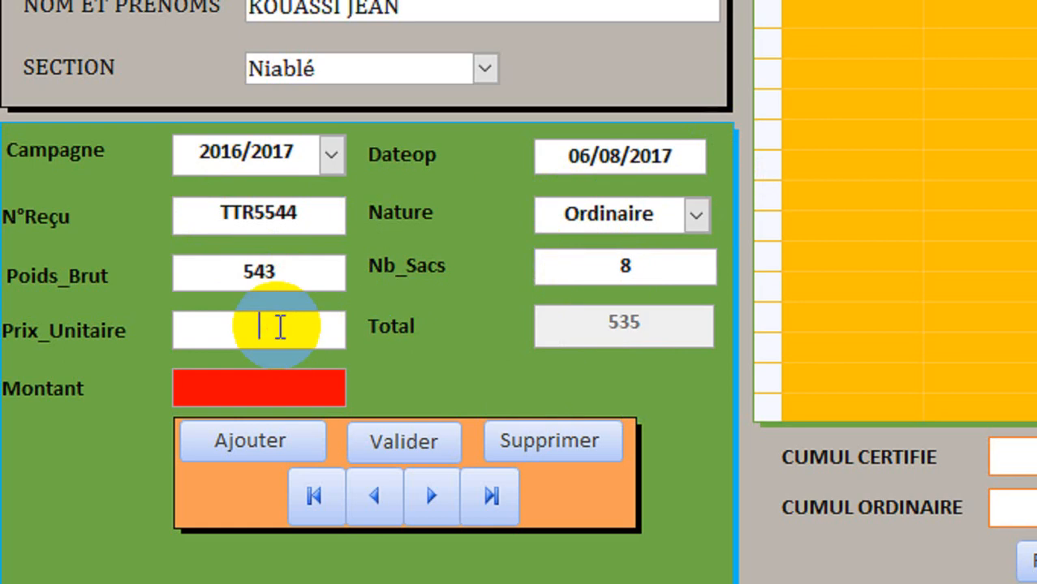
type("1100")
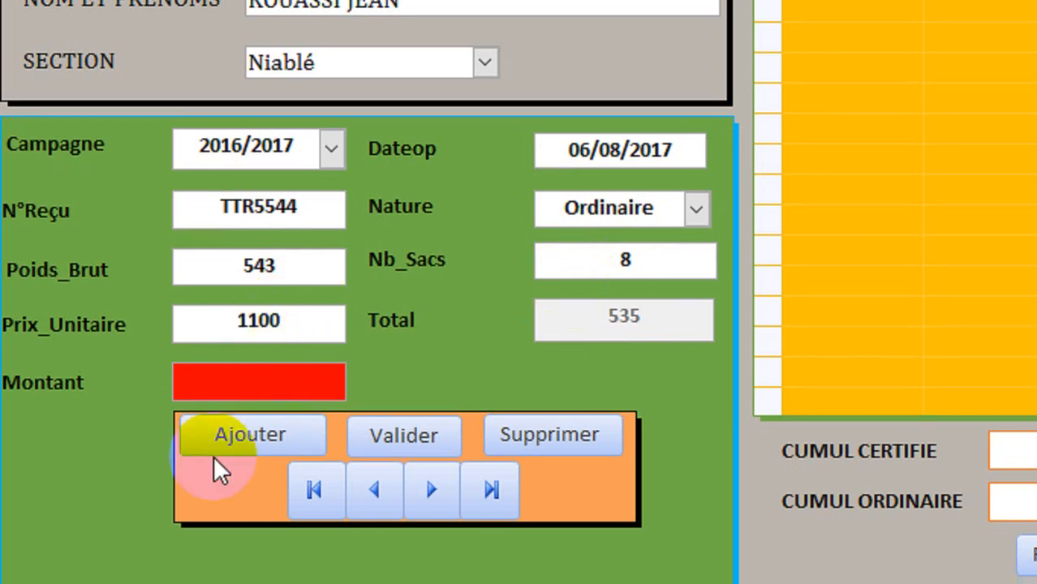
left_click(408, 430)
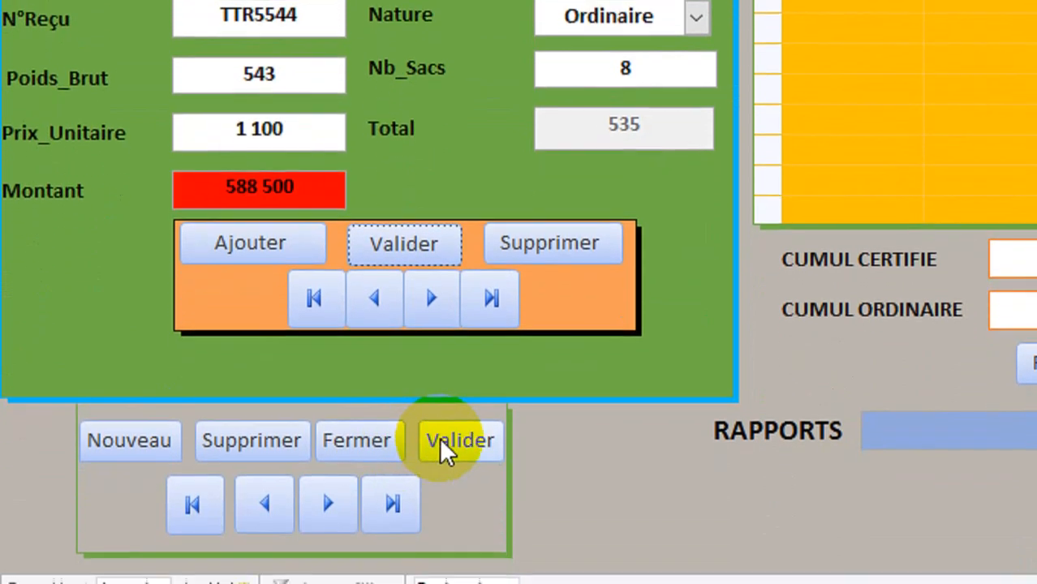
left_click(445, 451)
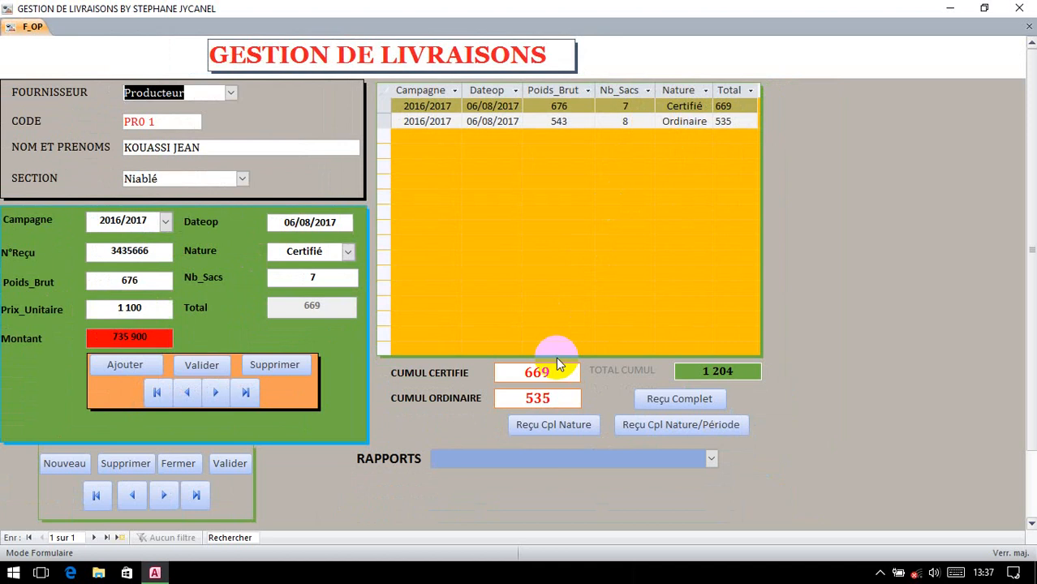
left_click(722, 371)
Step: Create a new Pisteur record with code PS01, the supplier's full name and section Niablé
left_click(75, 463)
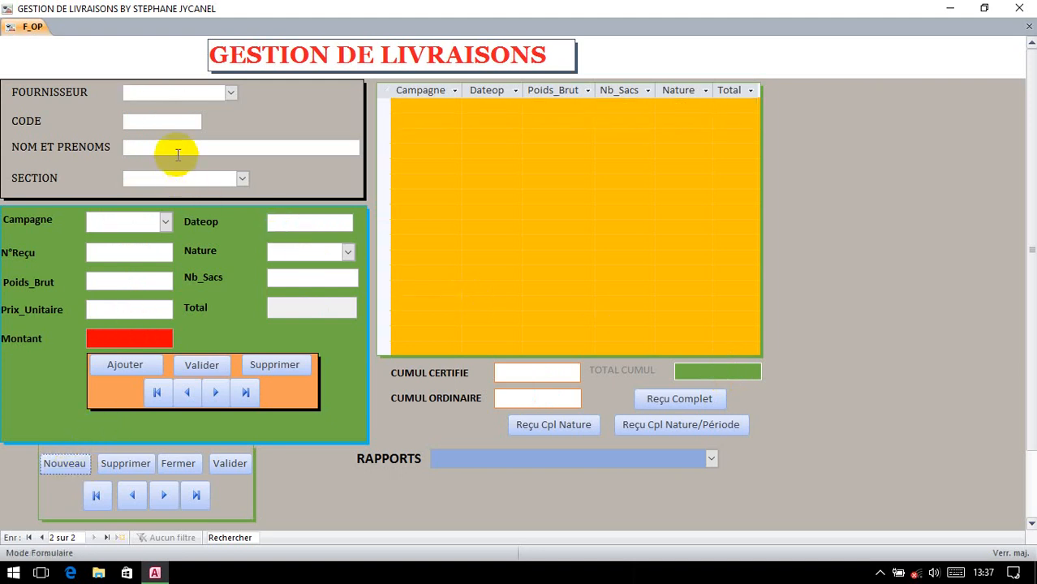
left_click(231, 92)
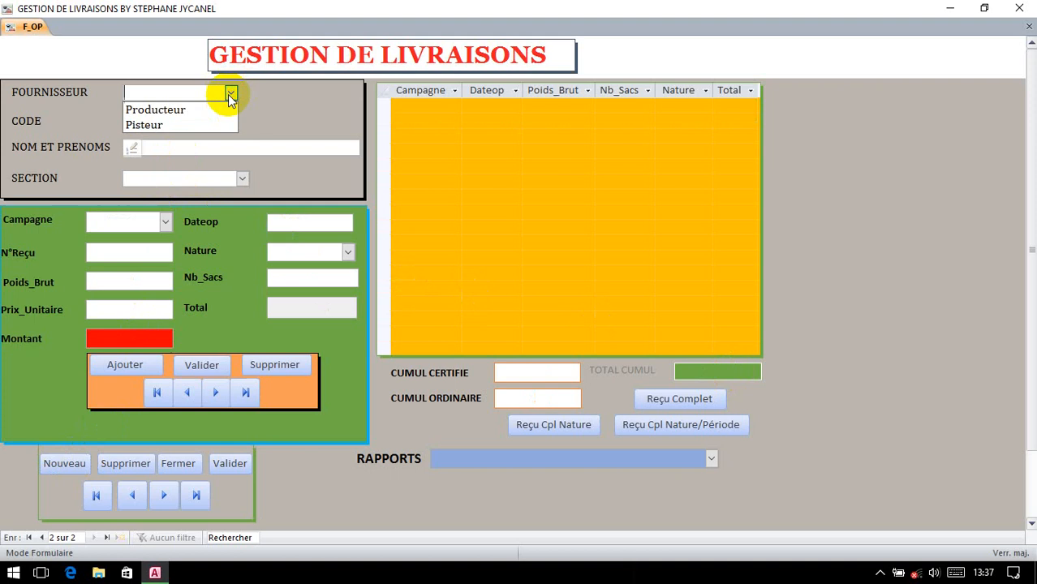
left_click(177, 121)
left_click(158, 119)
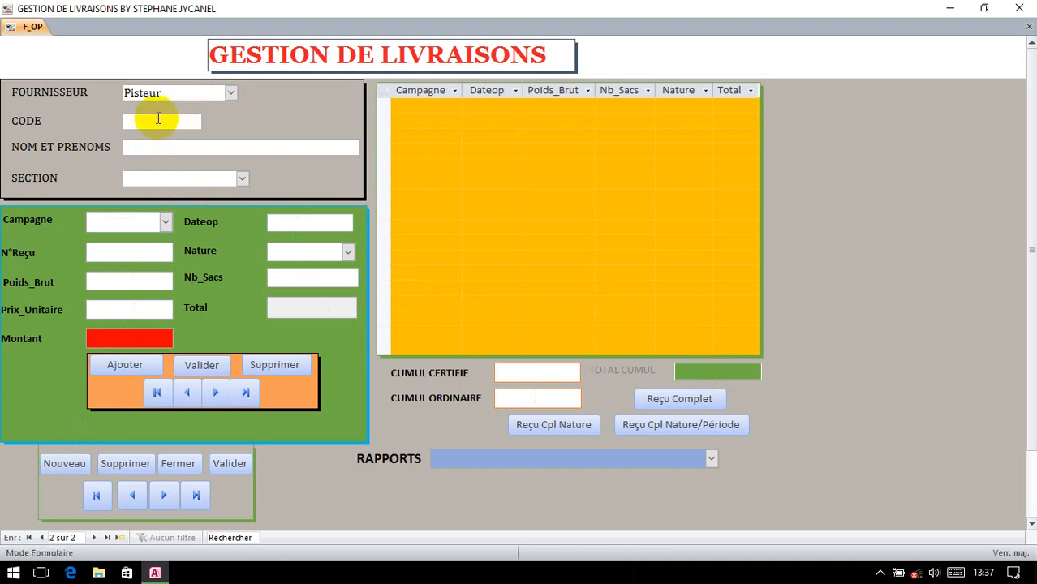
type("PS01")
left_click(138, 153)
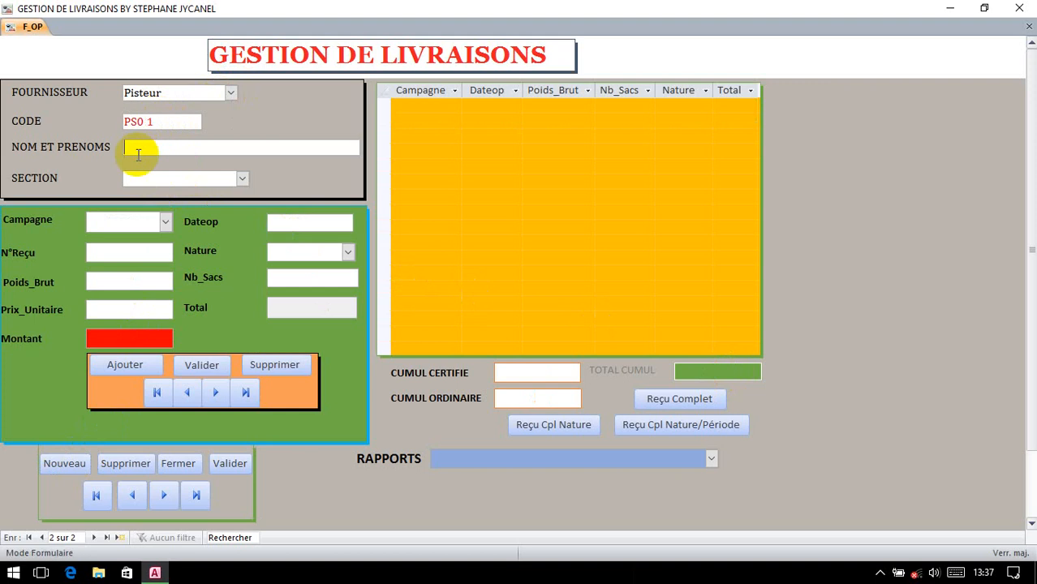
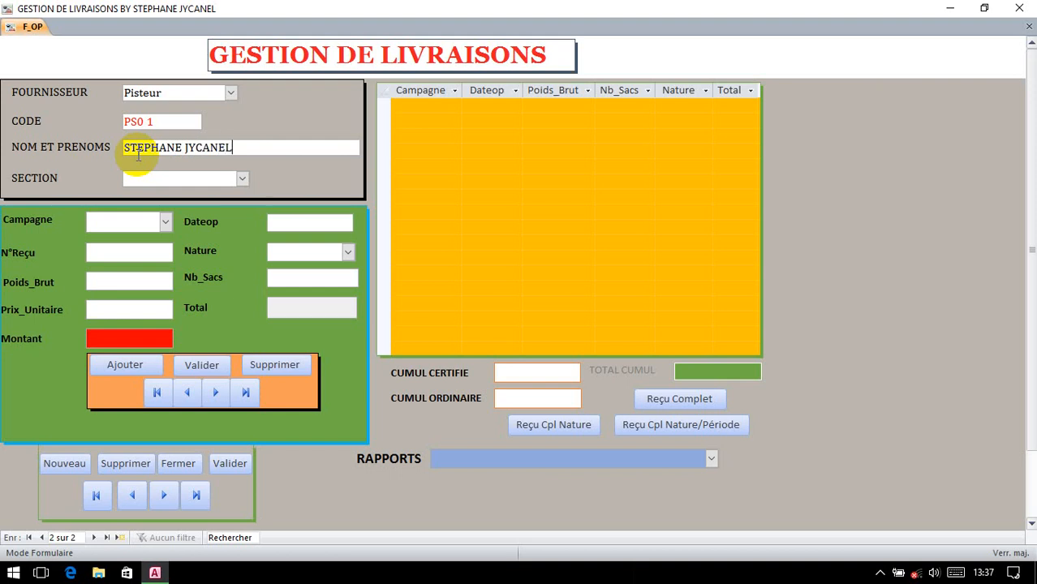
left_click(243, 178)
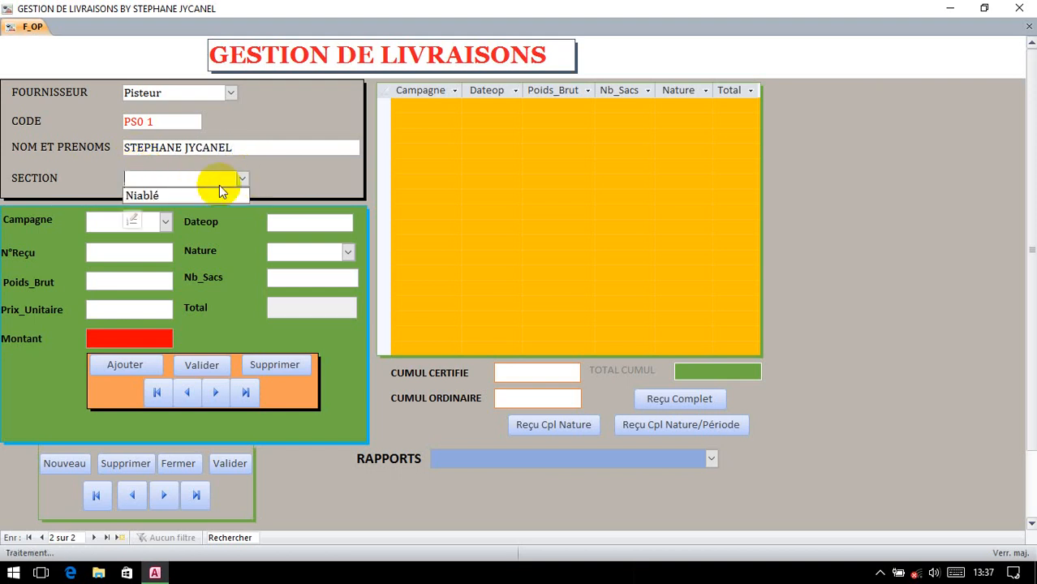
left_click(180, 195)
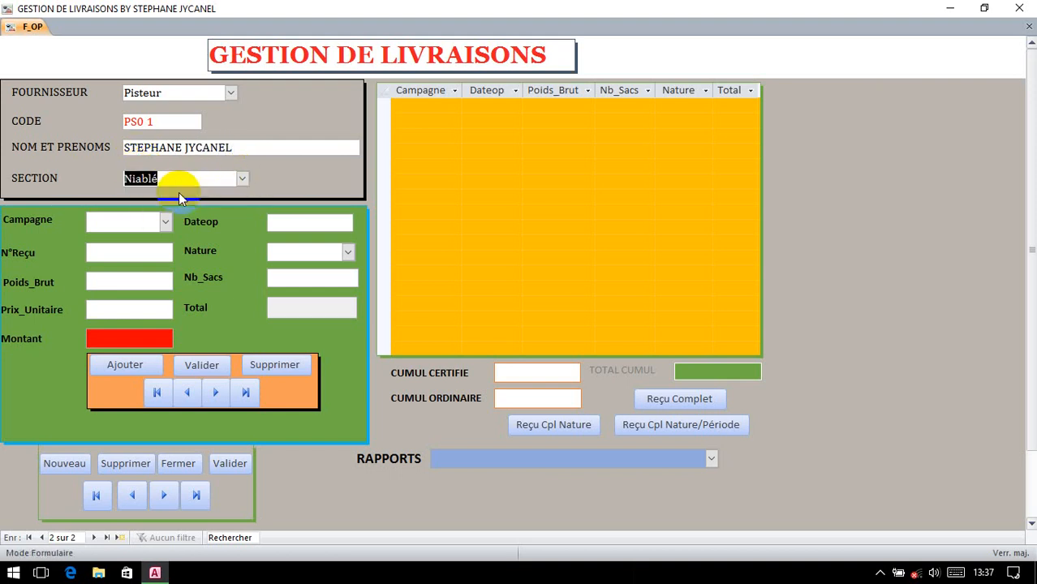
left_click(164, 221)
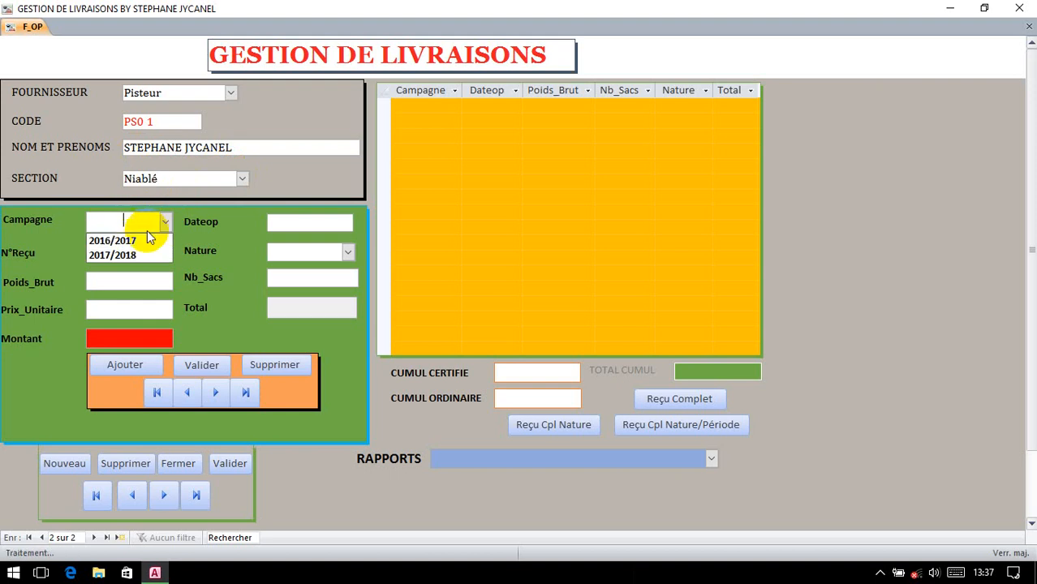
Step: Set campaign 2016/2017, date 06/08/2017, a receipt number and nature Certifié
left_click(143, 242)
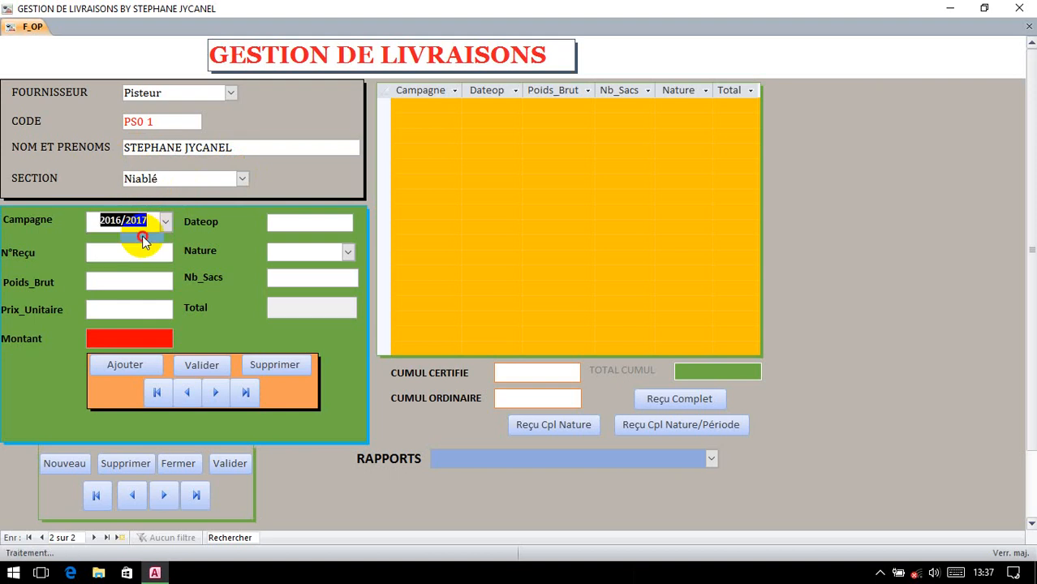
left_click(241, 222)
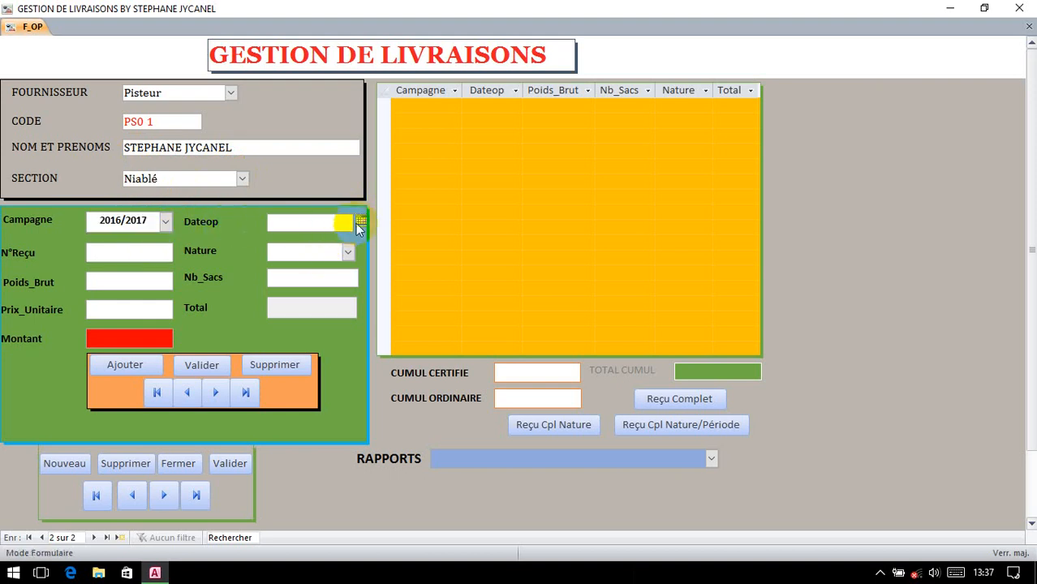
left_click(361, 222)
left_click(353, 266)
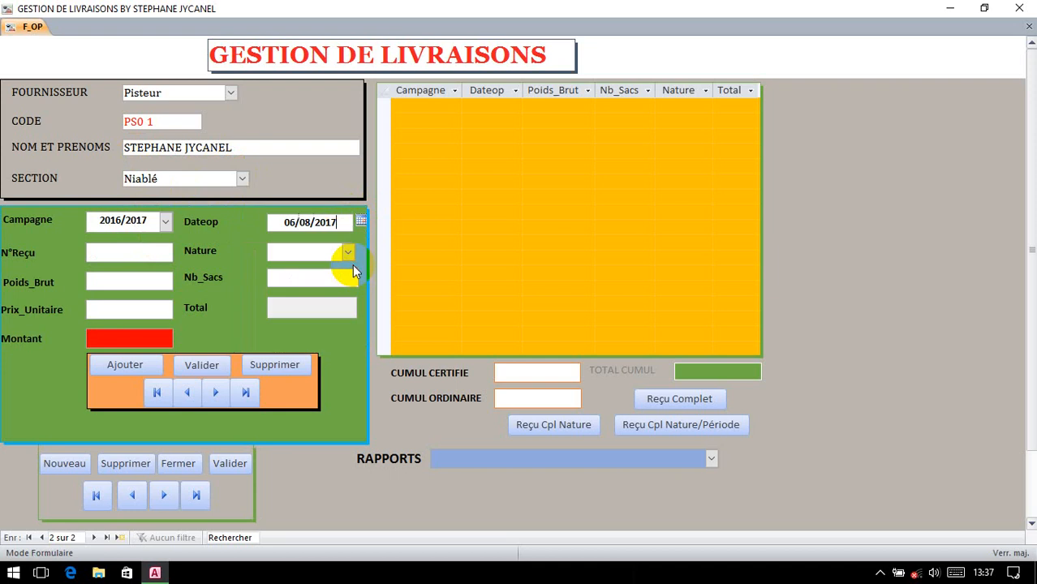
left_click(130, 252)
type("R")
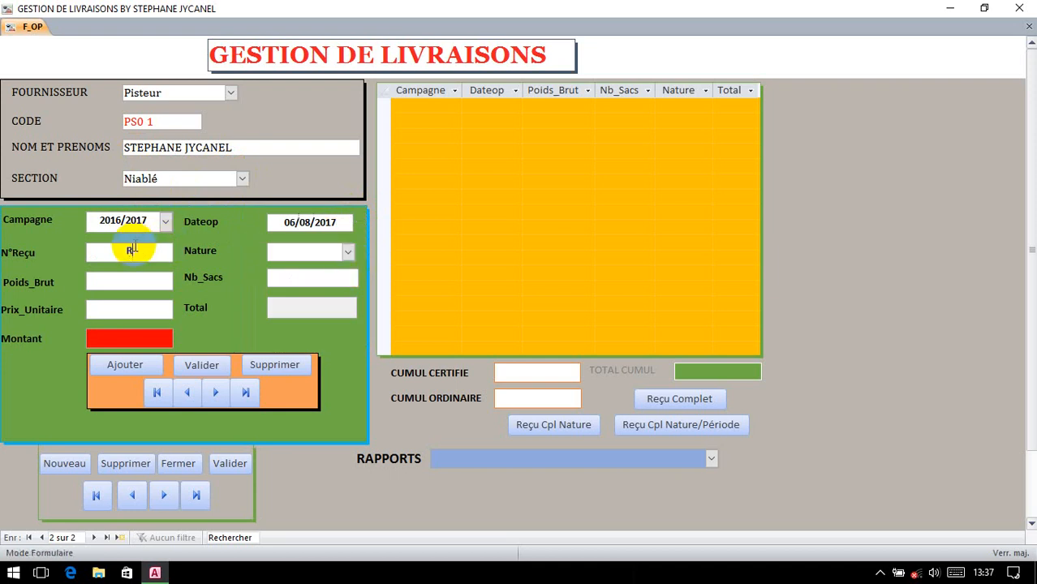
type("GBF54")
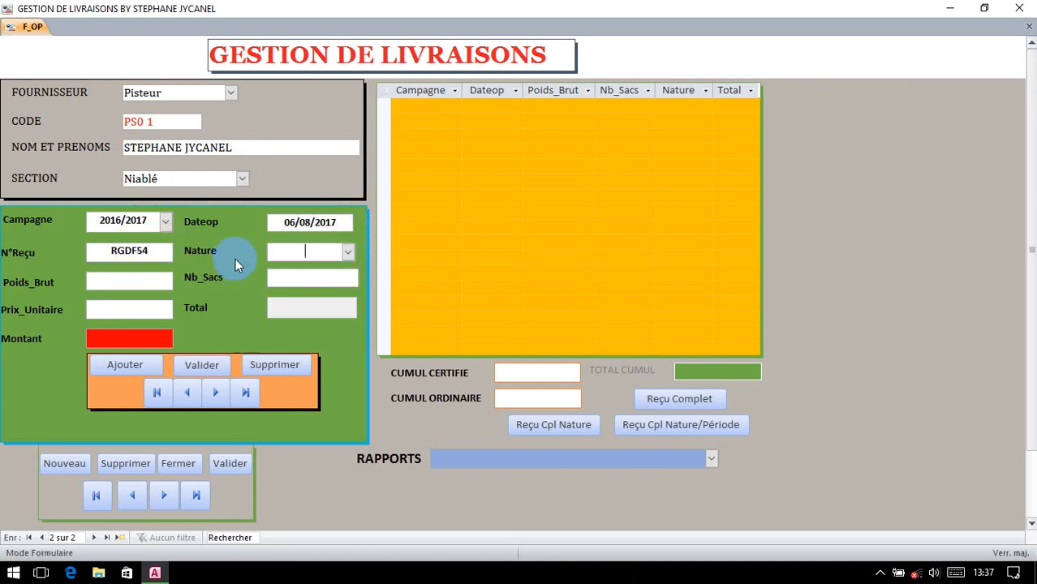
left_click(337, 251)
left_click(325, 271)
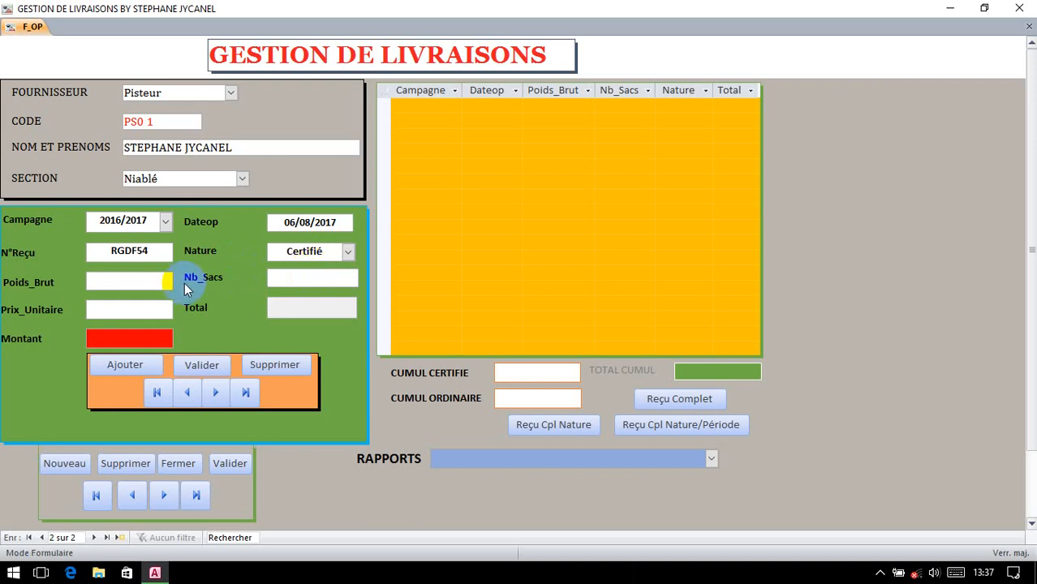
Step: Enter gross weight 3 211, 67 bags, and unit price 1140
type("3211")
key("Tab")
type("67")
key("Tab")
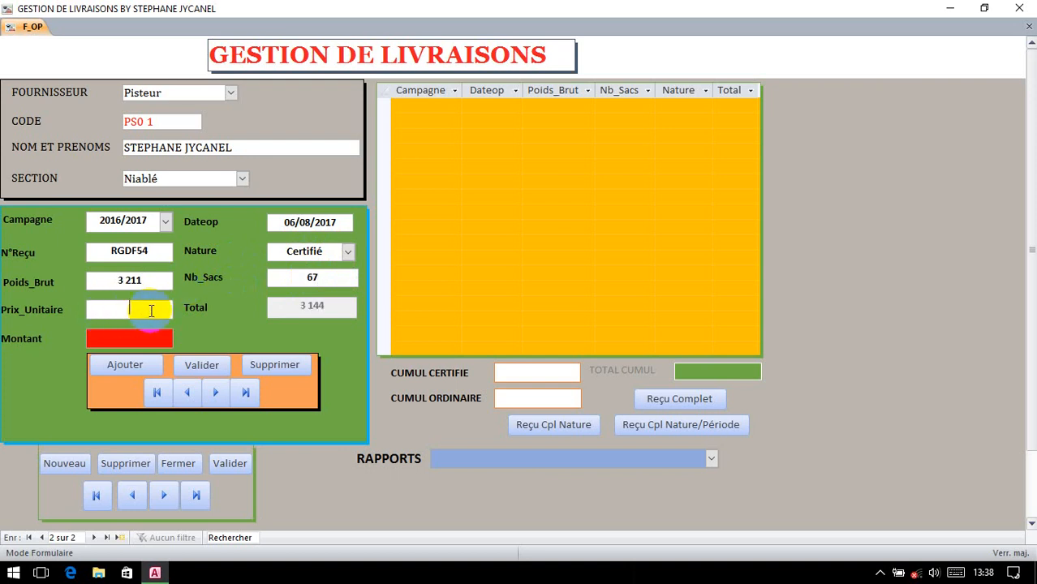
type("1140")
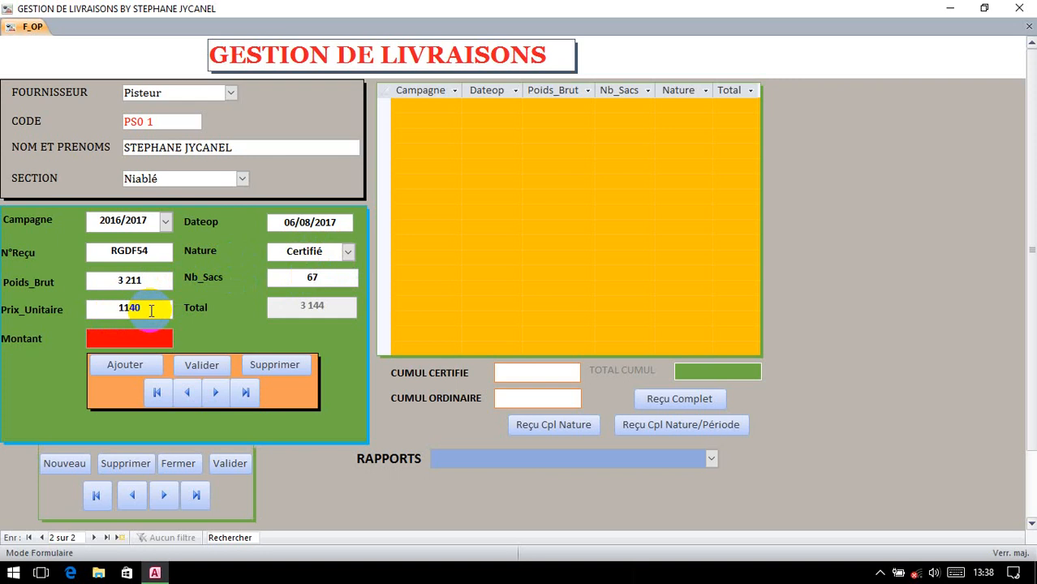
Step: Validate the Pisteur's delivery for Montant 3 584 160, then check both supplier records
left_click(203, 365)
left_click(230, 463)
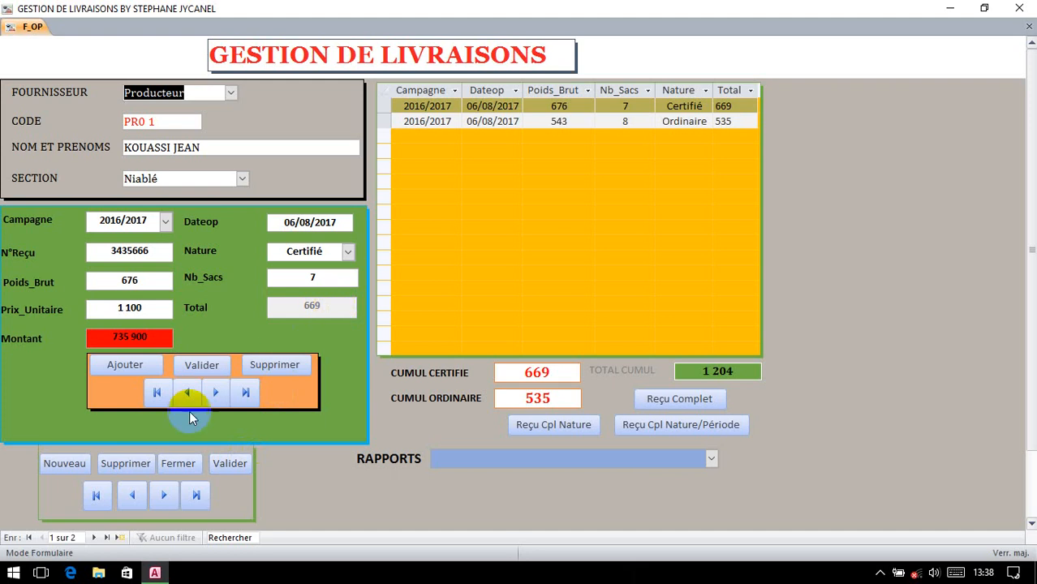
left_click(166, 496)
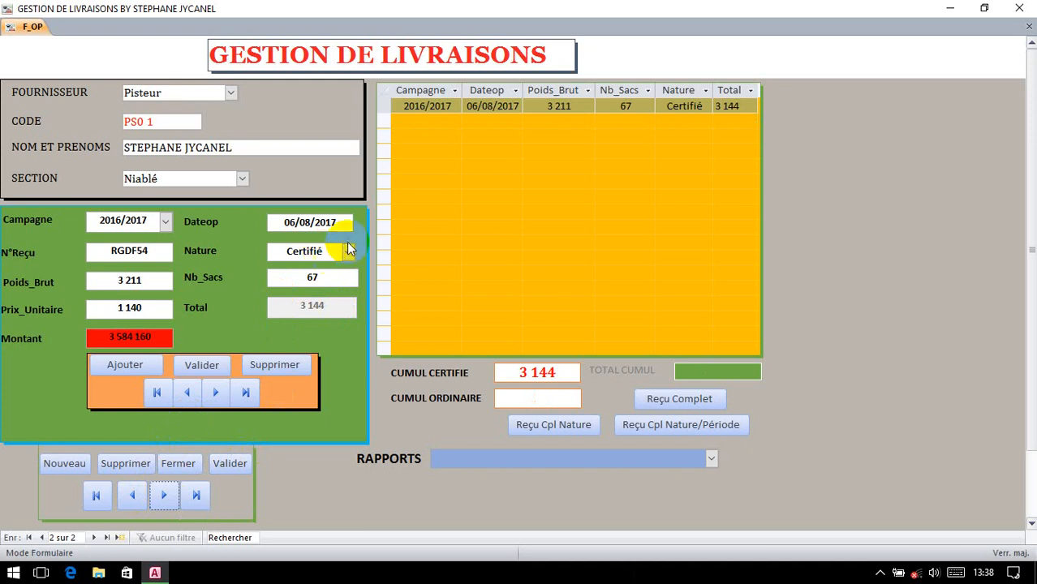
Step: Preview the Reçu Complet for LA CAMPAGNE 2016/2017 at full size, then close it
left_click(673, 399)
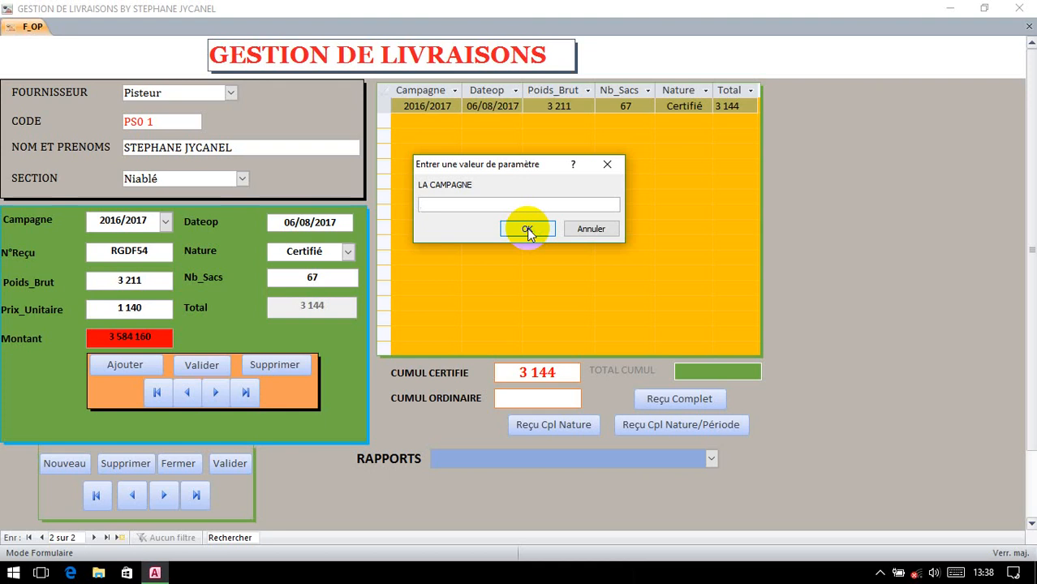
type("2016/217")
key("BackSpace")
key("BackSpace")
type("017")
left_click(527, 229)
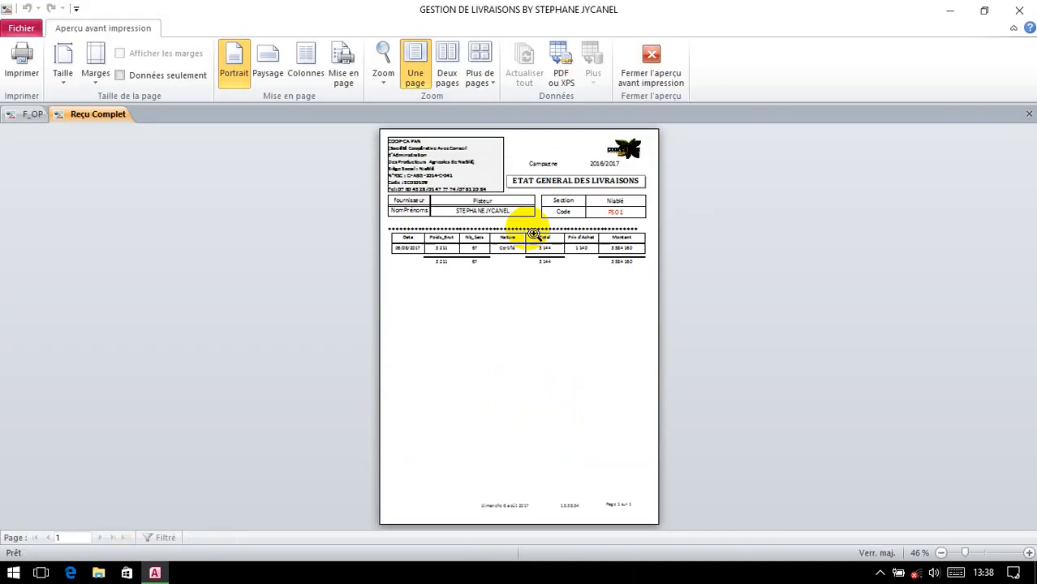
left_click(533, 234)
scroll(601, 231, "up", 3)
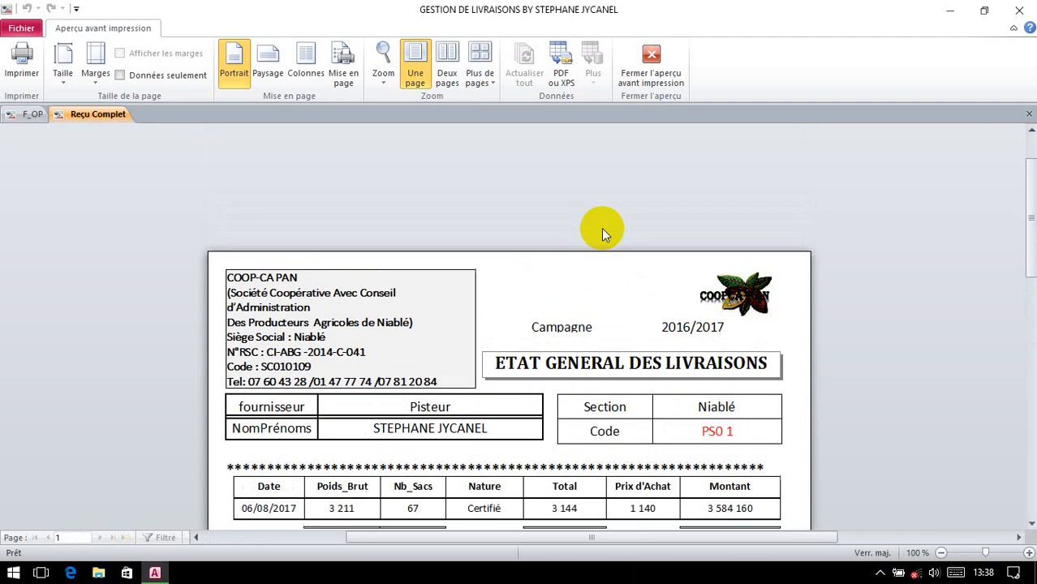
scroll(609, 233, "down", 2)
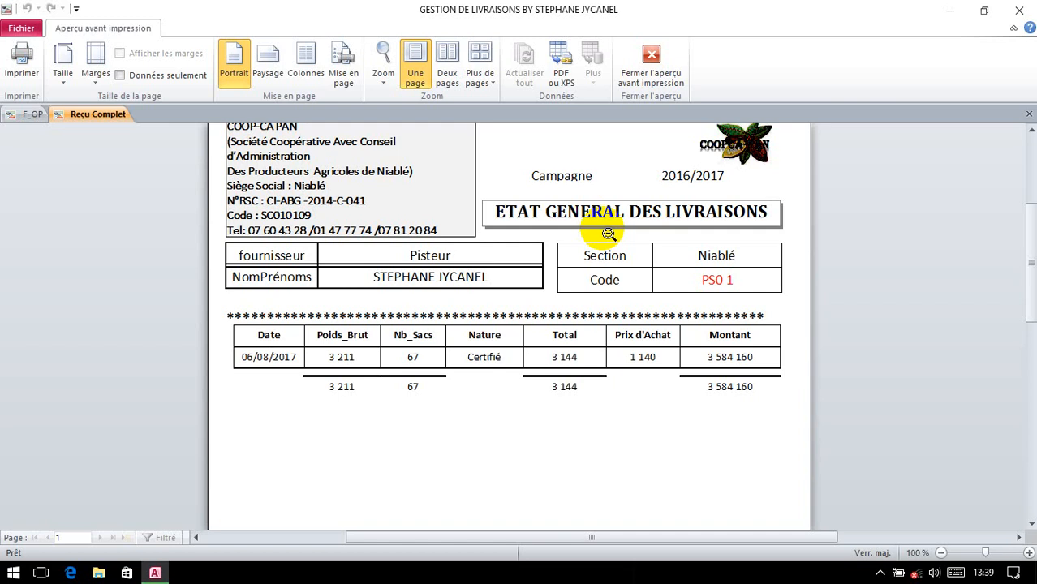
left_click(1029, 115)
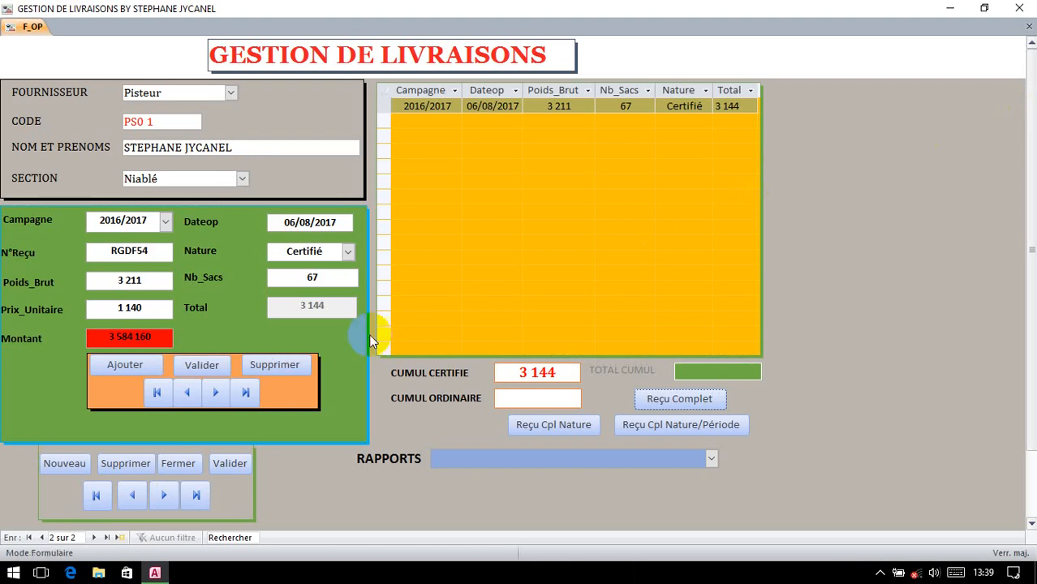
Step: Search by the producer's name to show the record with its Certifié 669 and Ordinaire 535 deliveries
left_click(226, 539)
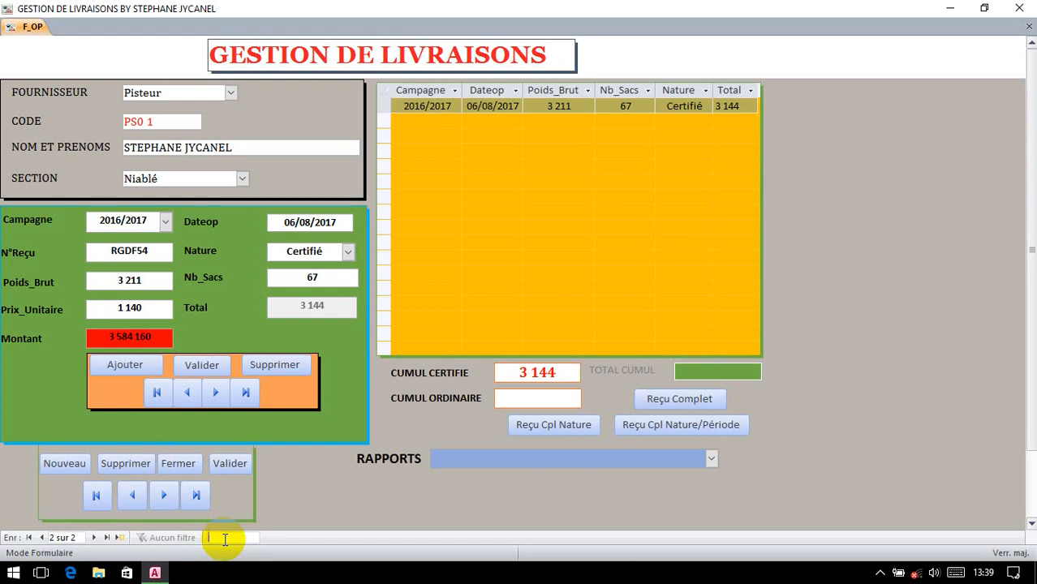
type("KOU")
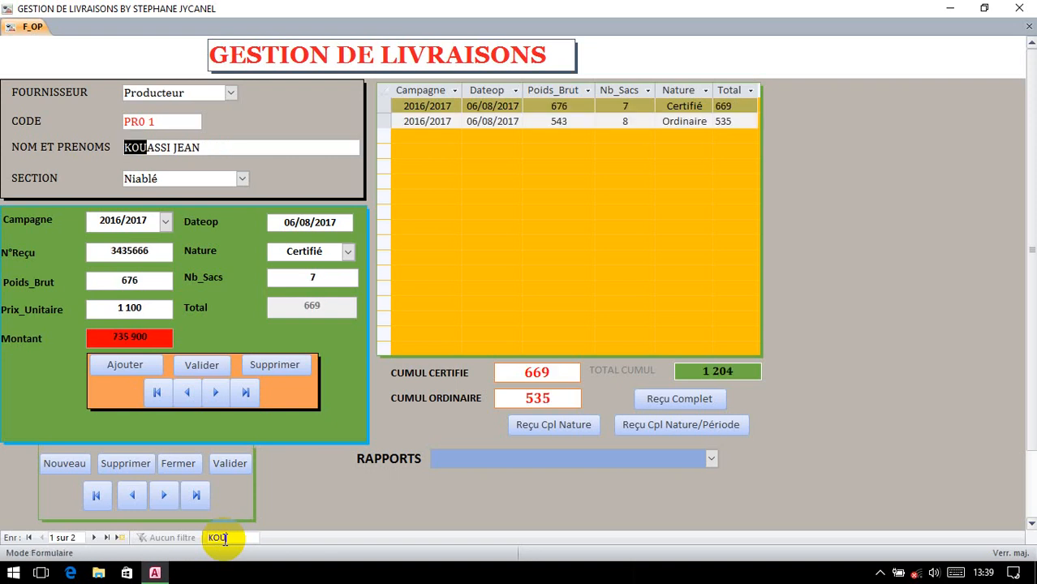
left_click(688, 401)
type("20")
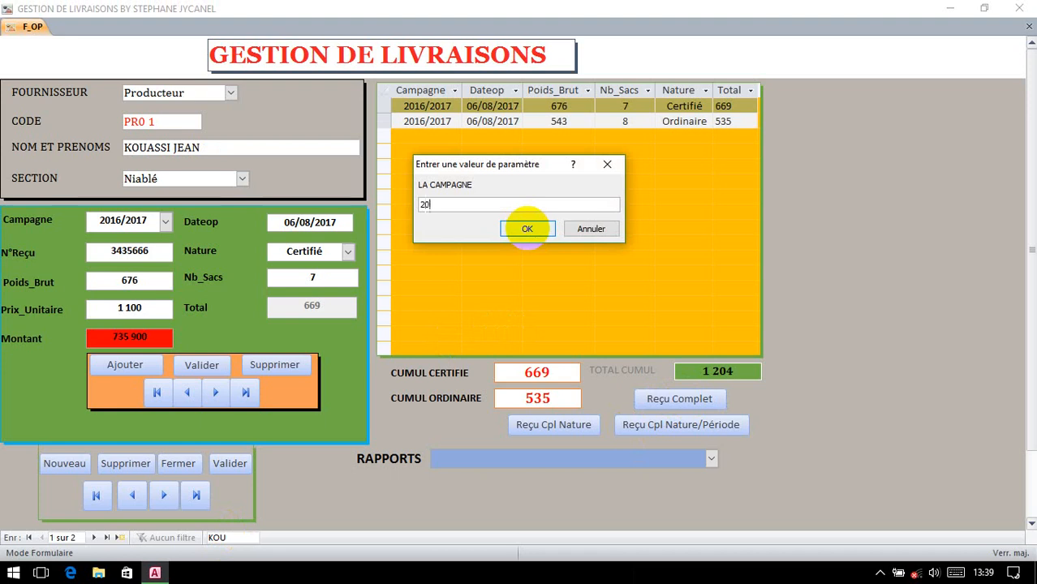
type("16/2017")
left_click(527, 228)
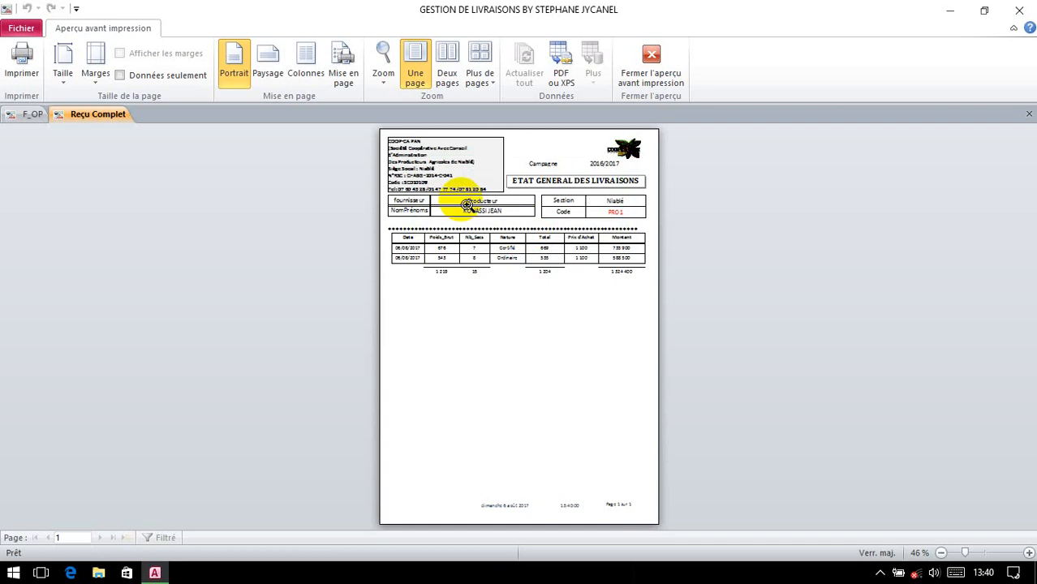
left_click(467, 205)
scroll(475, 301, "up", 1)
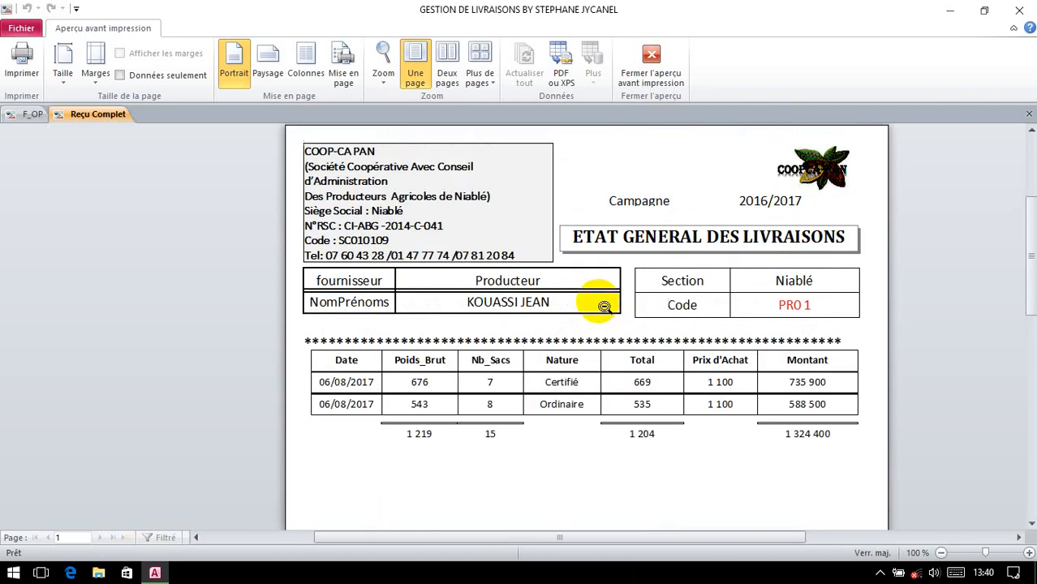
scroll(605, 307, "down", 4)
scroll(605, 307, "down", 4)
scroll(604, 307, "up", 7)
scroll(604, 306, "down", 1)
left_click(1026, 119)
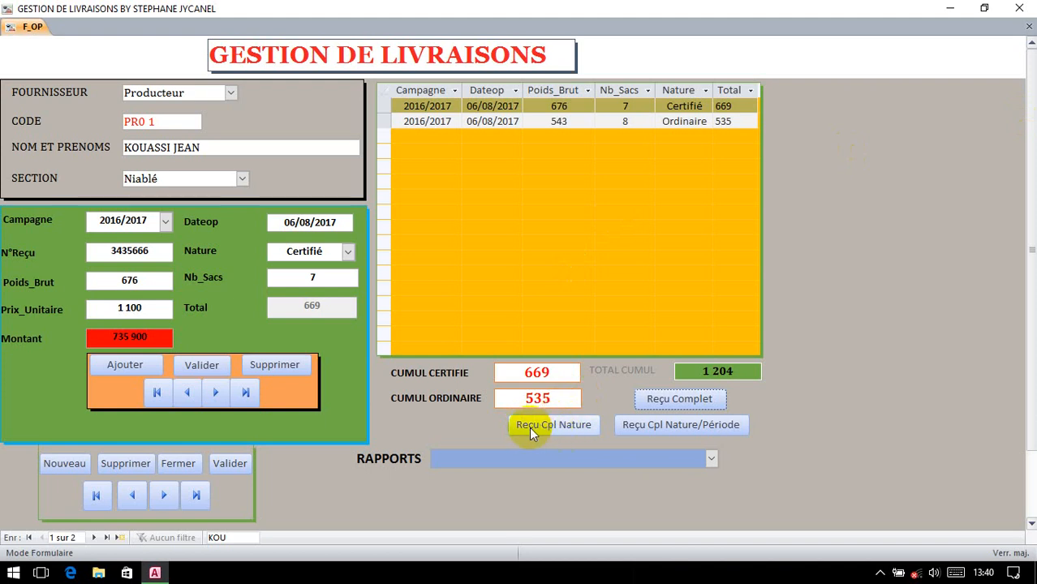
left_click(565, 425)
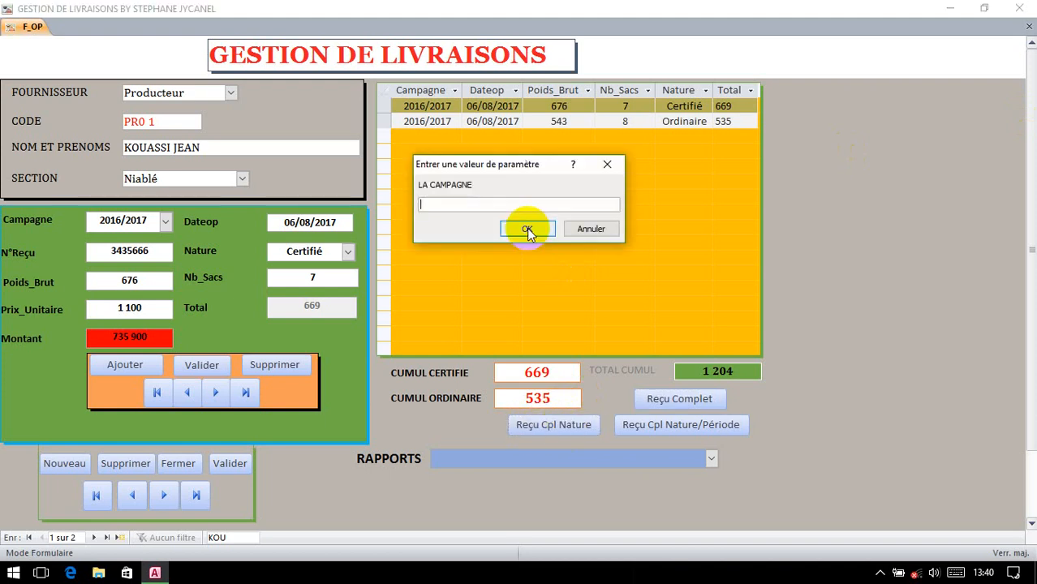
type("2016/2017")
left_click(526, 228)
type("Ce")
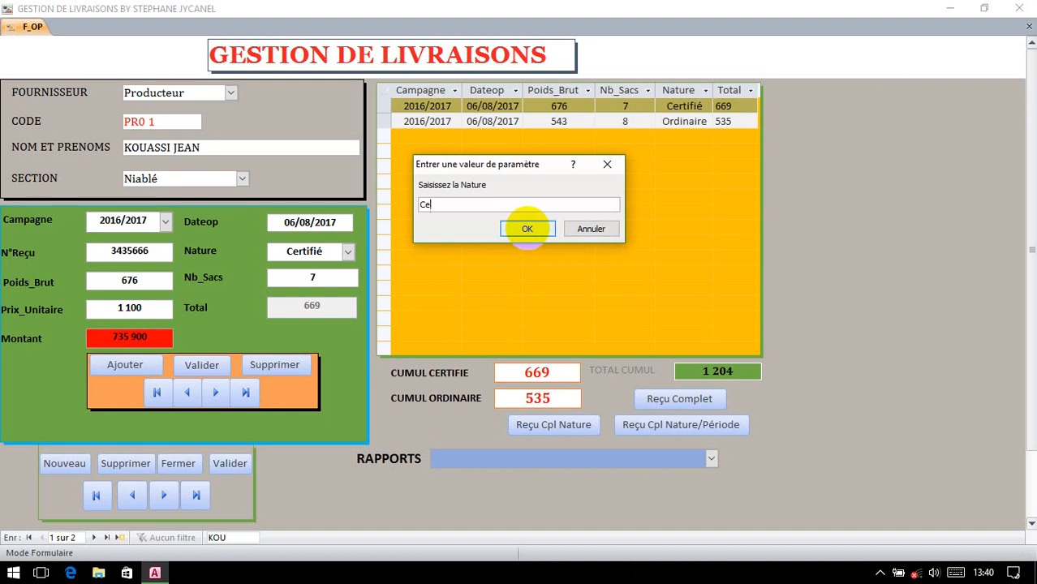
type("rtifié")
left_click(527, 228)
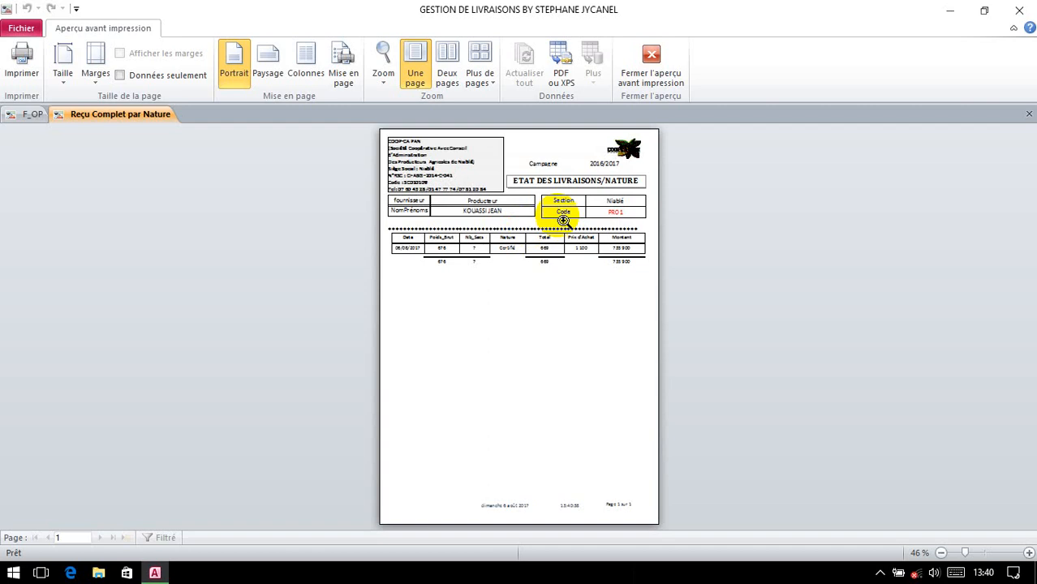
left_click(563, 221)
scroll(554, 302, "up", 1)
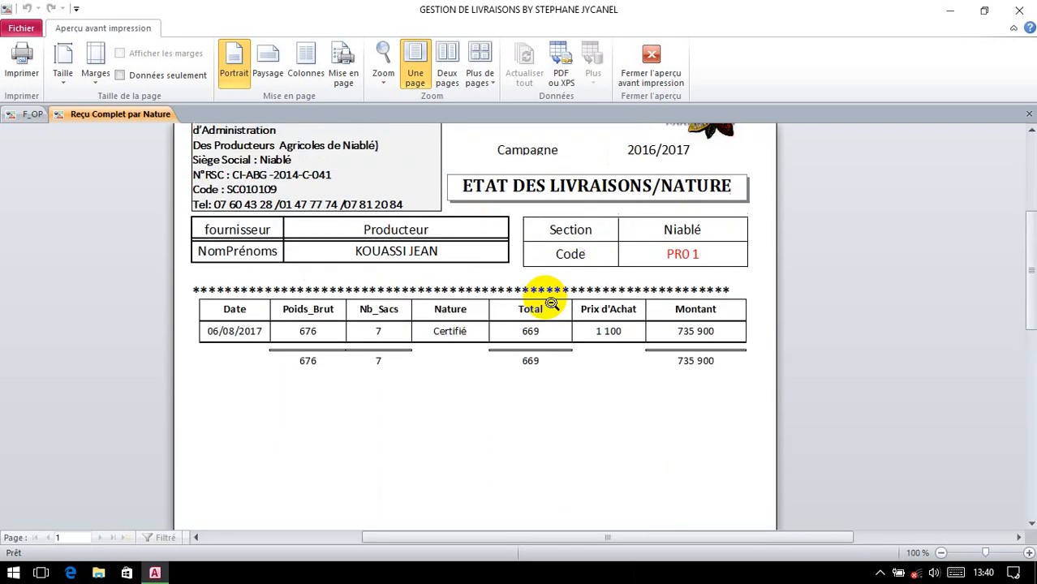
scroll(551, 303, "down", 2)
scroll(552, 302, "up", 3)
scroll(552, 302, "down", 4)
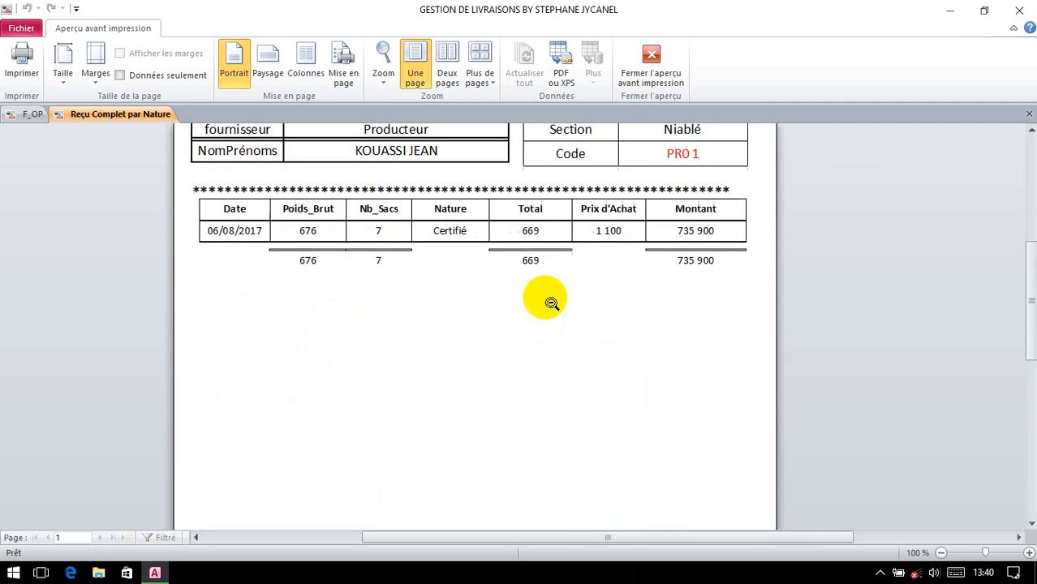
scroll(552, 303, "up", 3)
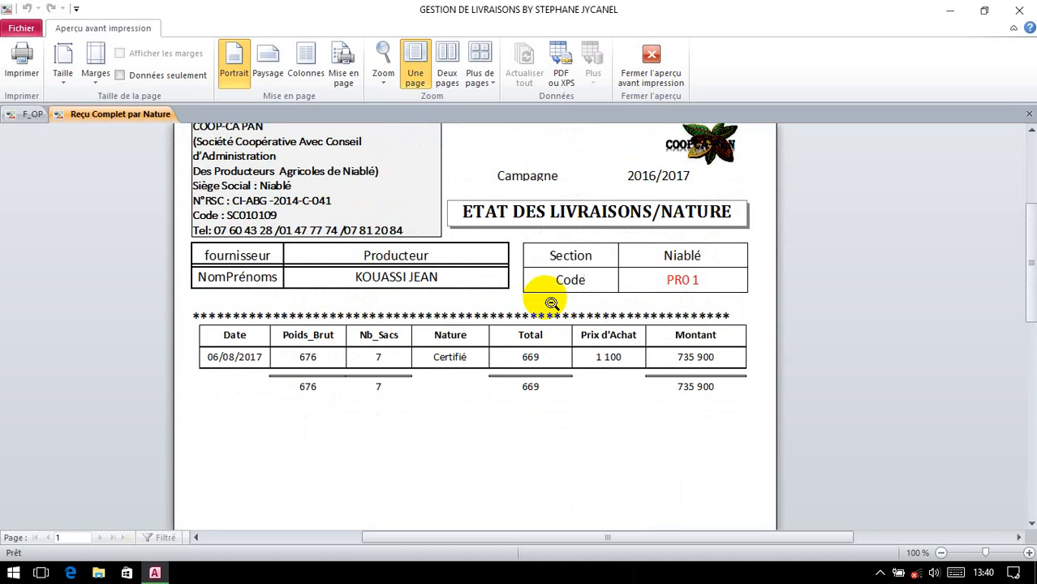
scroll(551, 303, "down", 2)
scroll(552, 303, "up", 1)
scroll(551, 303, "down", 2)
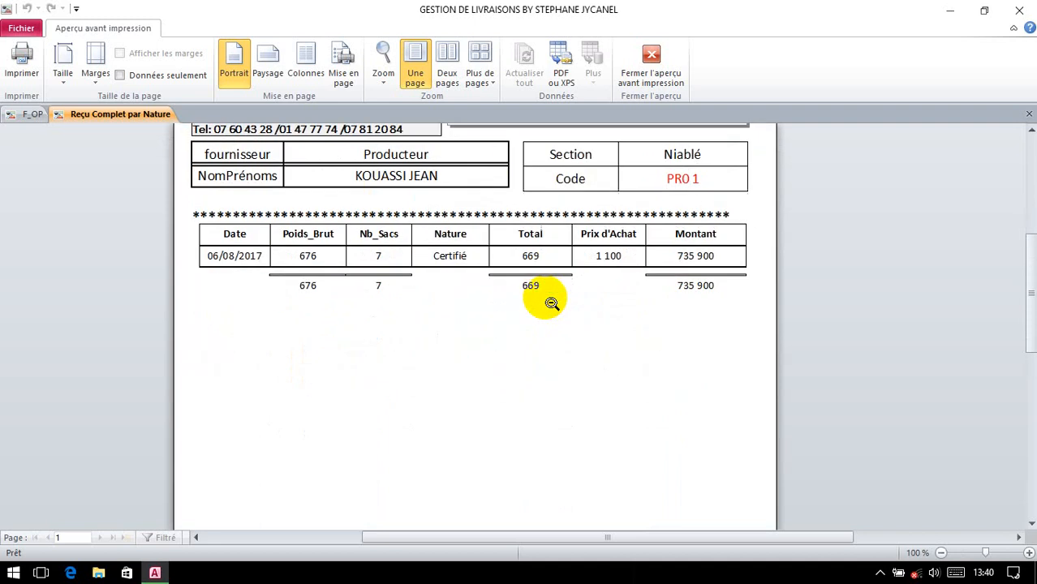
left_click(1031, 119)
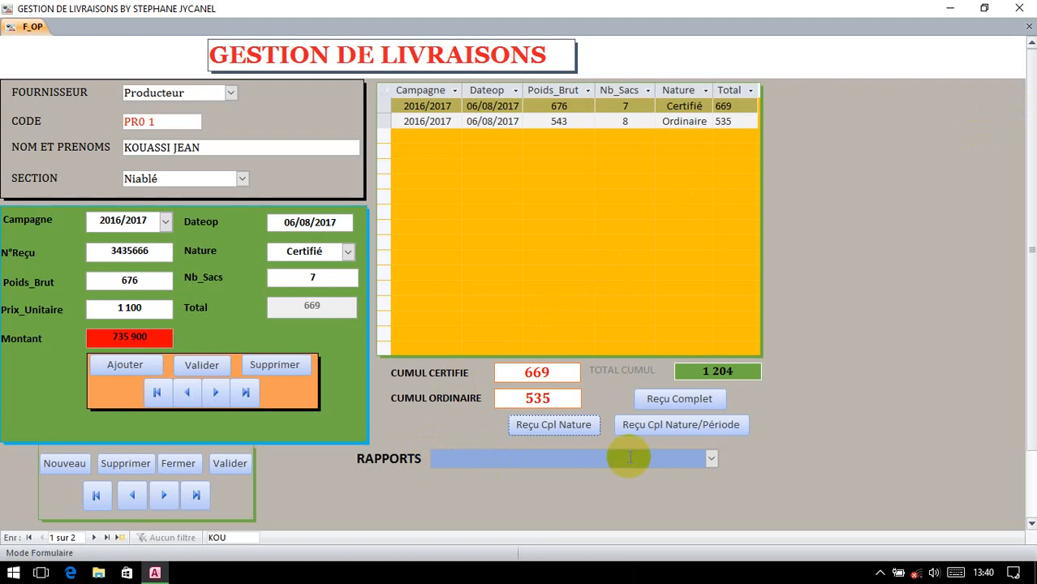
left_click(711, 460)
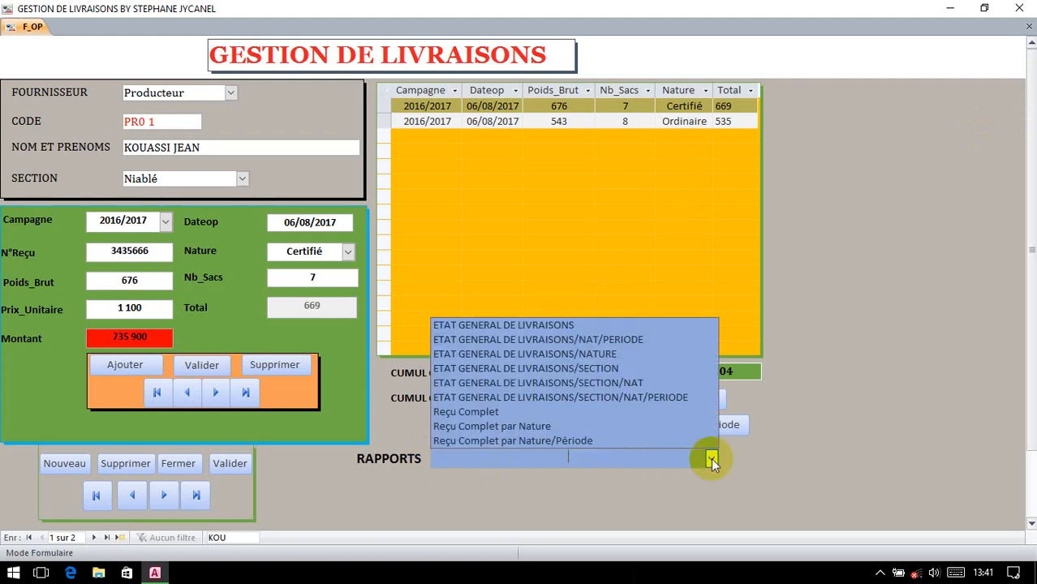
left_click(560, 325)
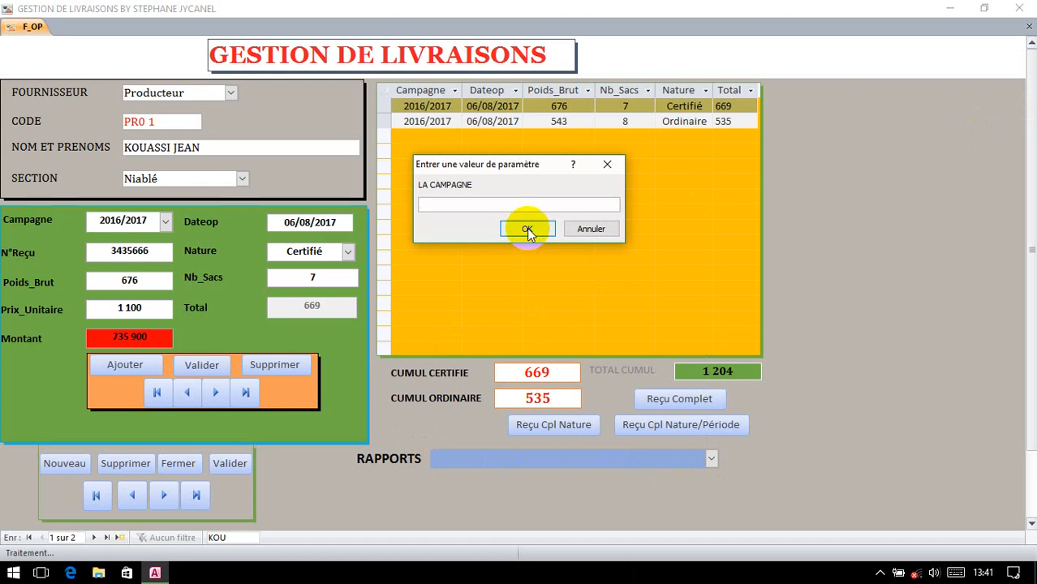
type("éà&-")
key("BackSpace")
key("BackSpace")
key("BackSpace")
key("BackSpace")
key("Caps_Lock")
type("2016/2017")
left_click(527, 228)
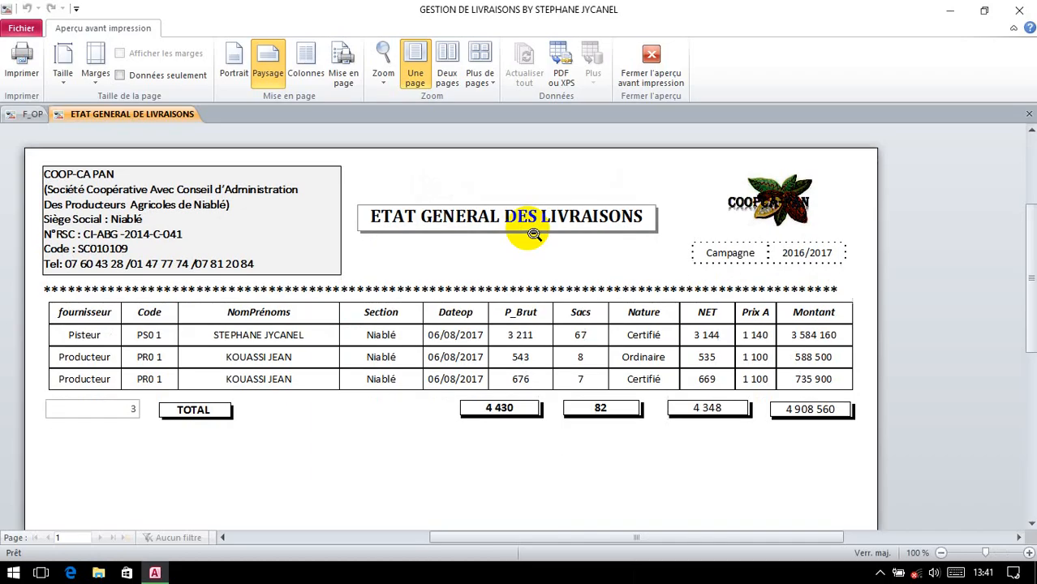
left_click(479, 248)
left_click(522, 242)
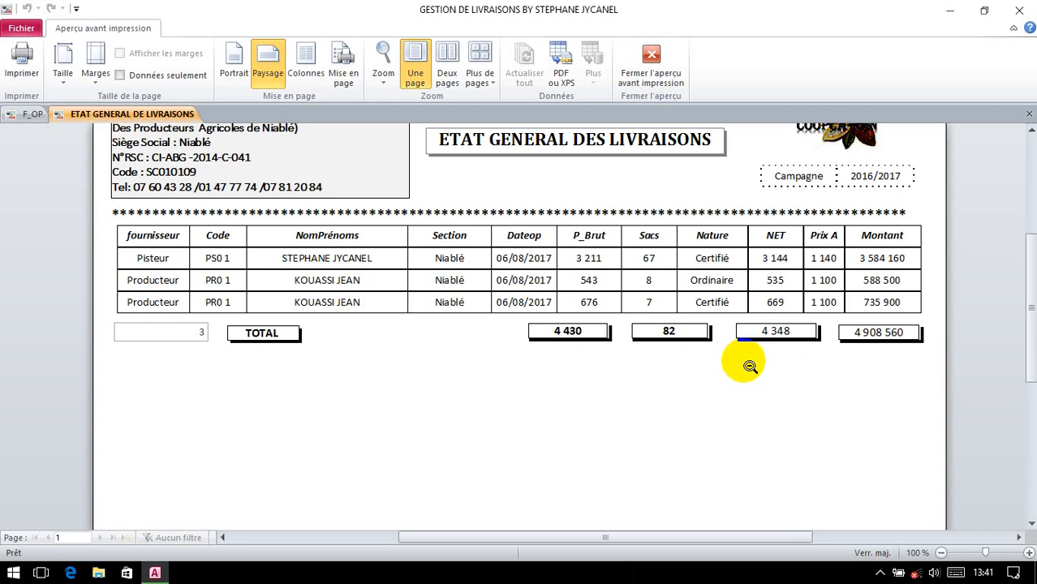
left_click(1030, 114)
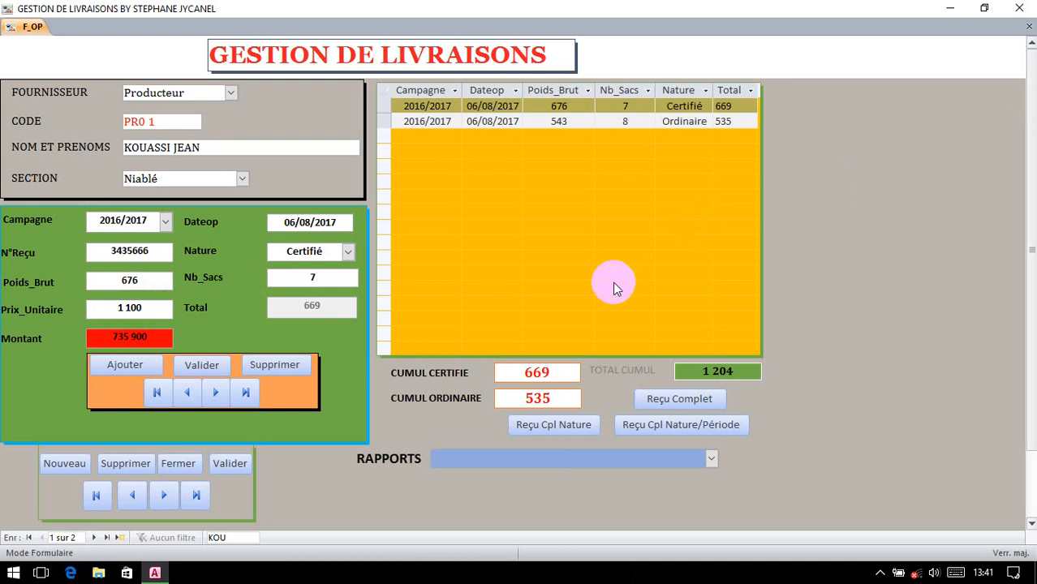
Step: Open the list of available reports and dismiss it without choosing one
left_click(711, 459)
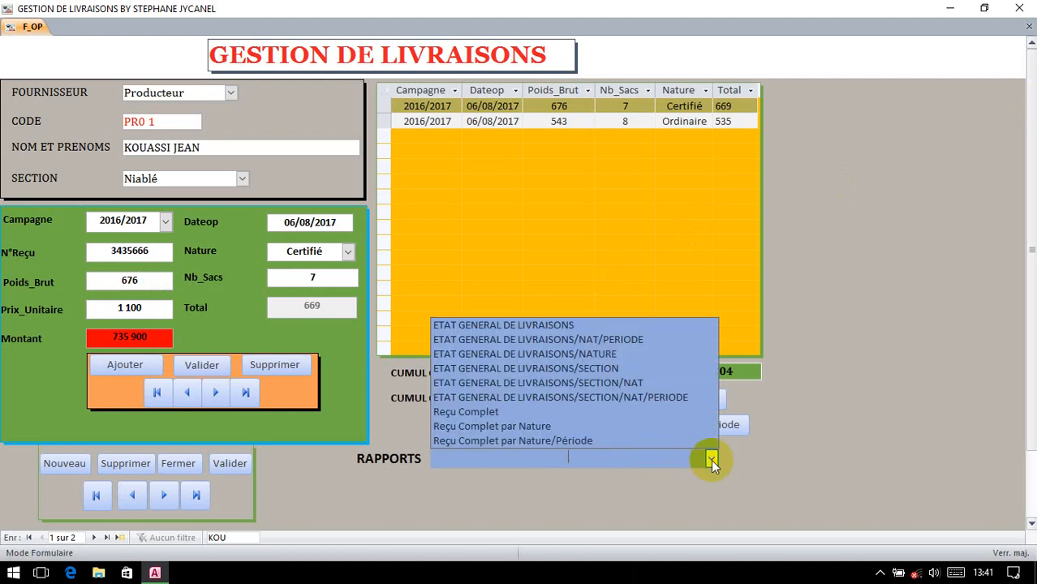
left_click(712, 459)
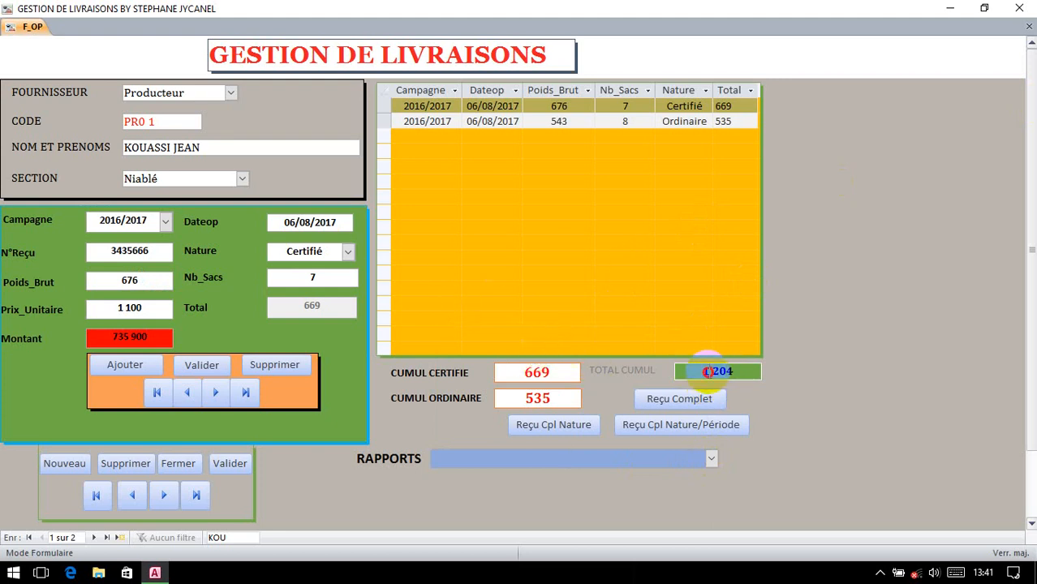
left_click_drag(712, 371, 731, 372)
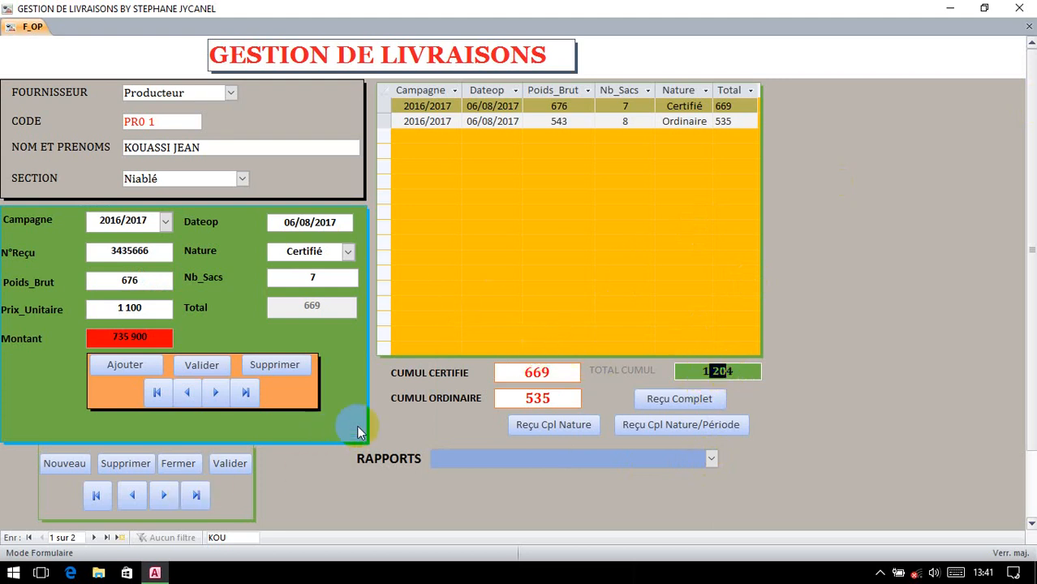
Step: Move to the Pisteur's delivery record and ask to close the database
left_click(162, 497)
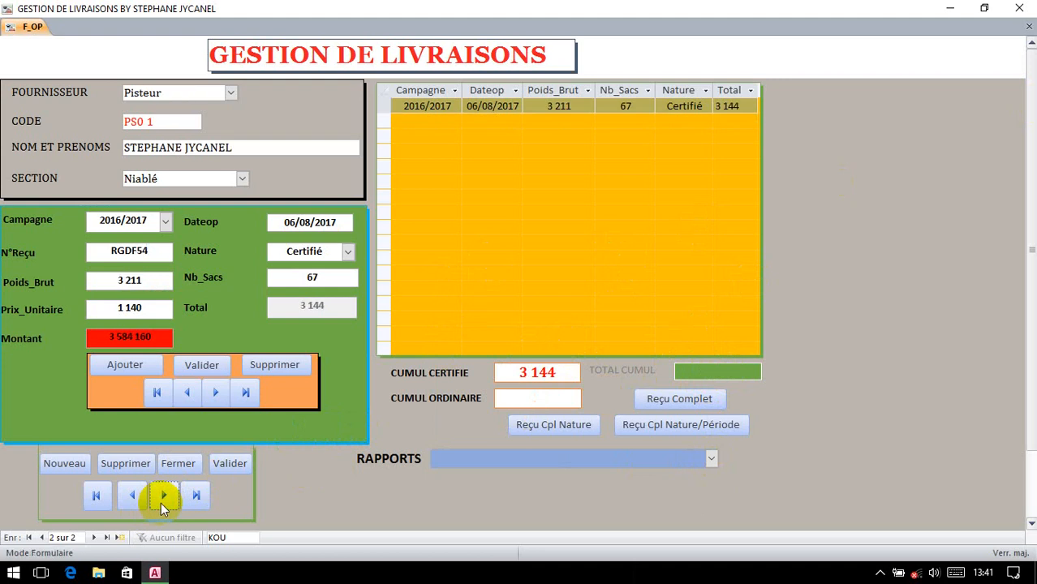
left_click(513, 374)
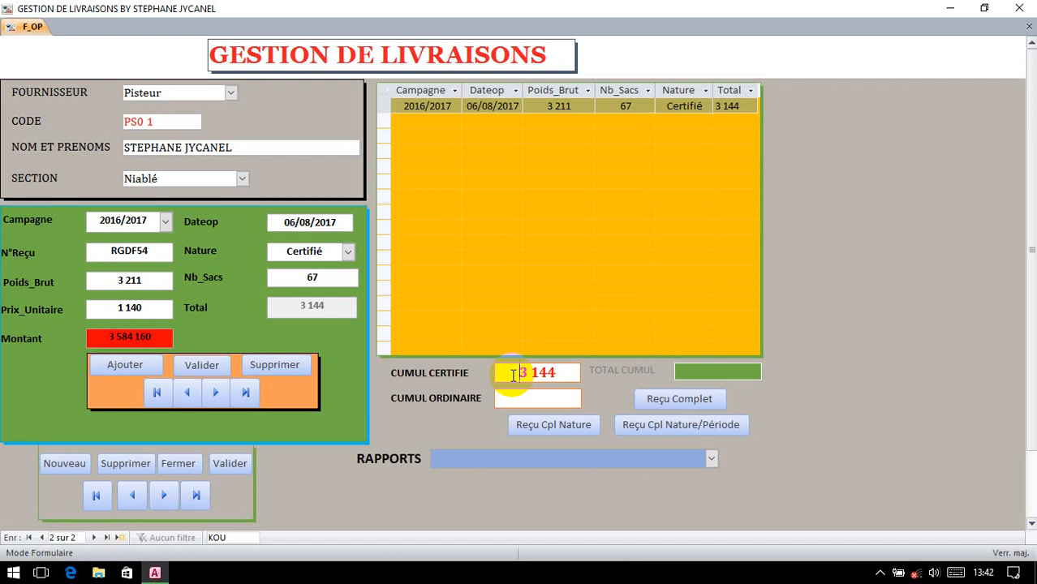
left_click(182, 464)
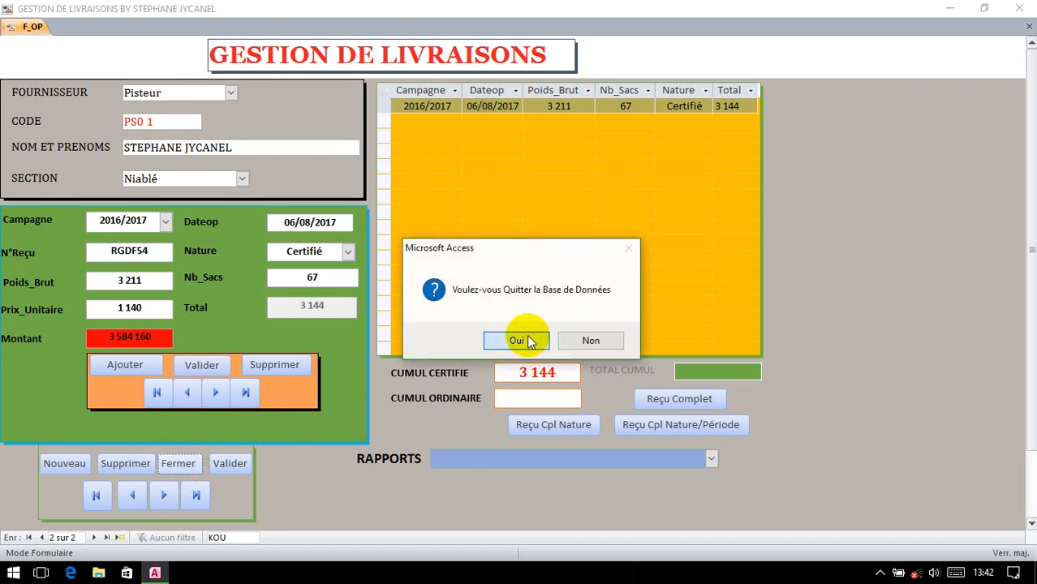